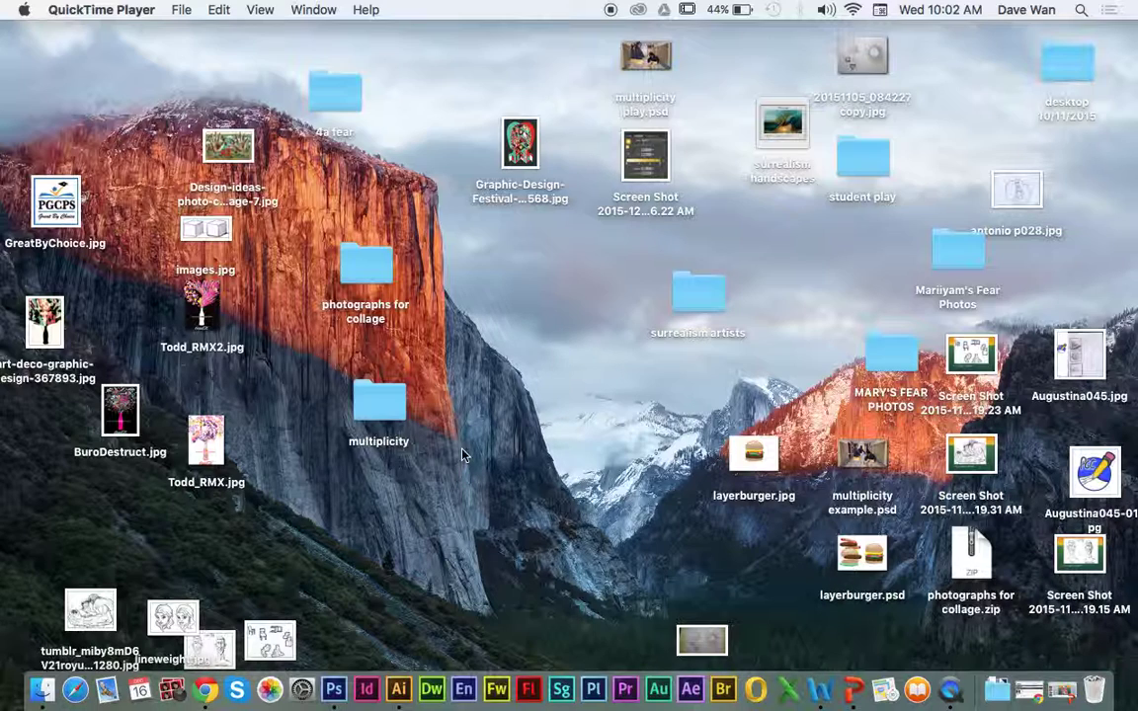
# Launch Illustrator and create a new Letter-size 792 × 612 pt document
pyautogui.click(398, 689)
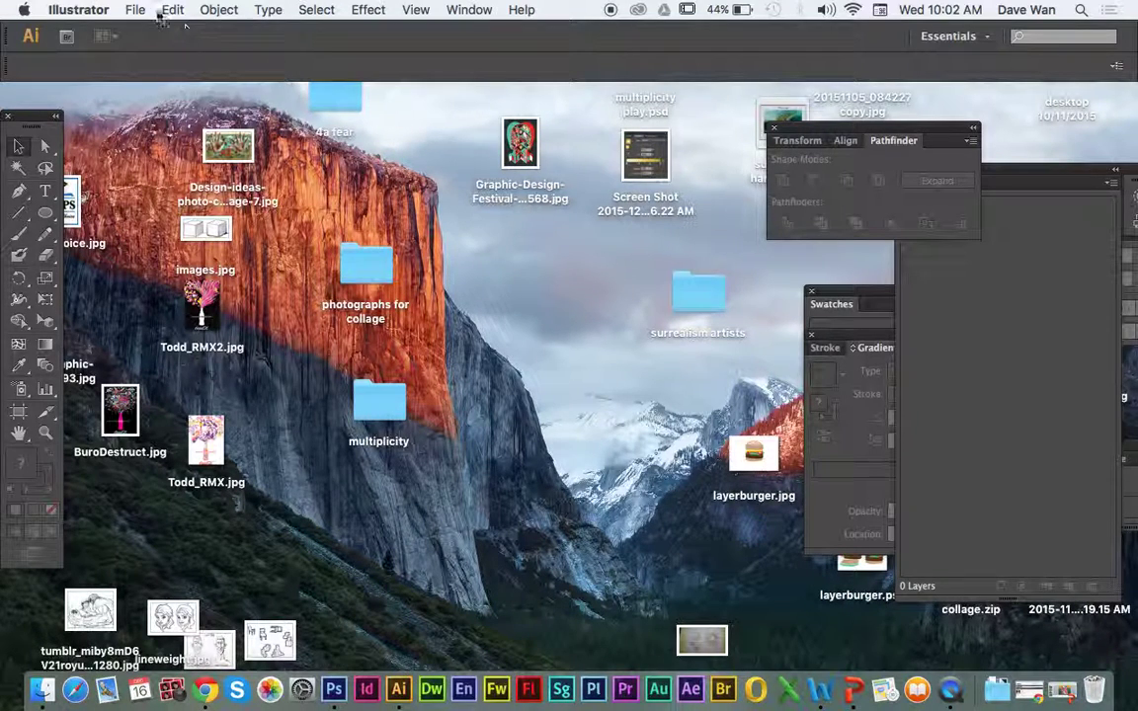
pyautogui.click(135, 12)
pyautogui.click(141, 32)
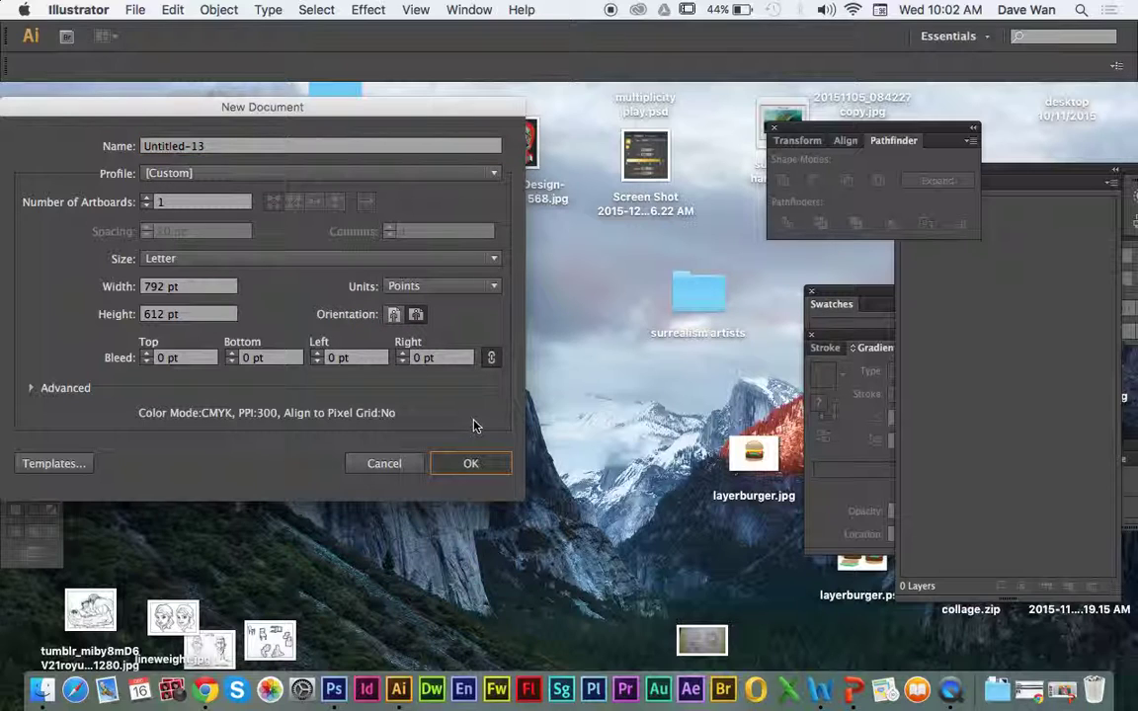
pyautogui.click(470, 463)
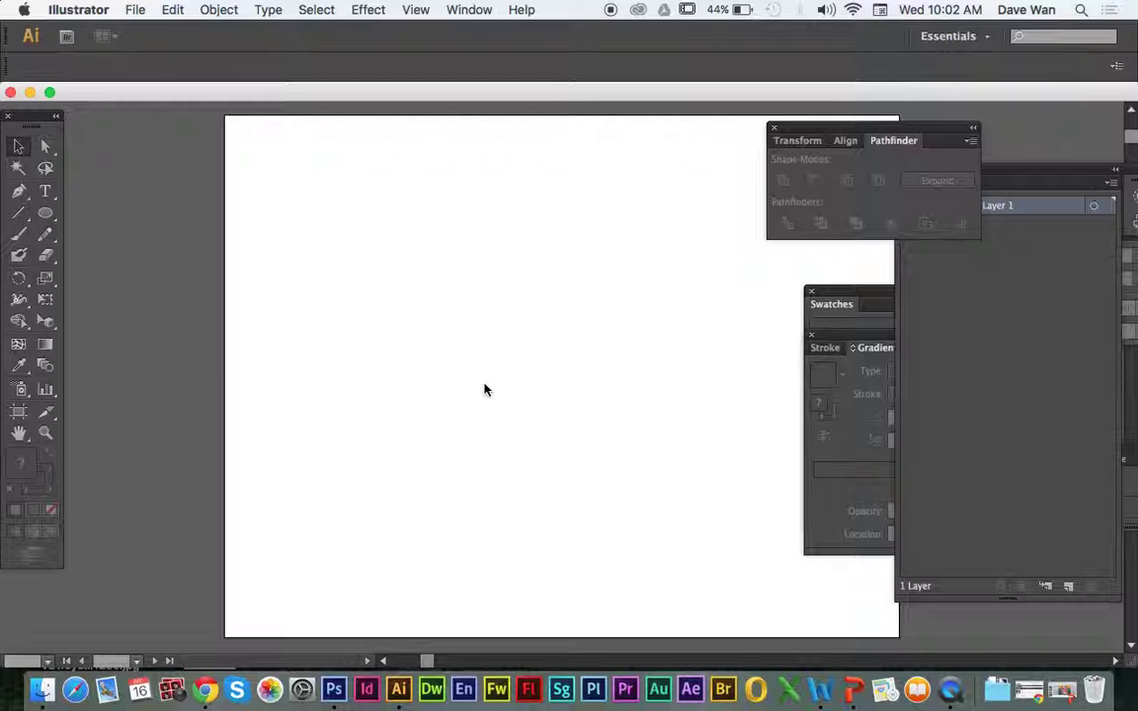
# Draw a circle near the page's top-left with the Ellipse tool and select it
pyautogui.click(45, 214)
pyautogui.moveTo(261, 214); pyautogui.dragTo(334, 286)
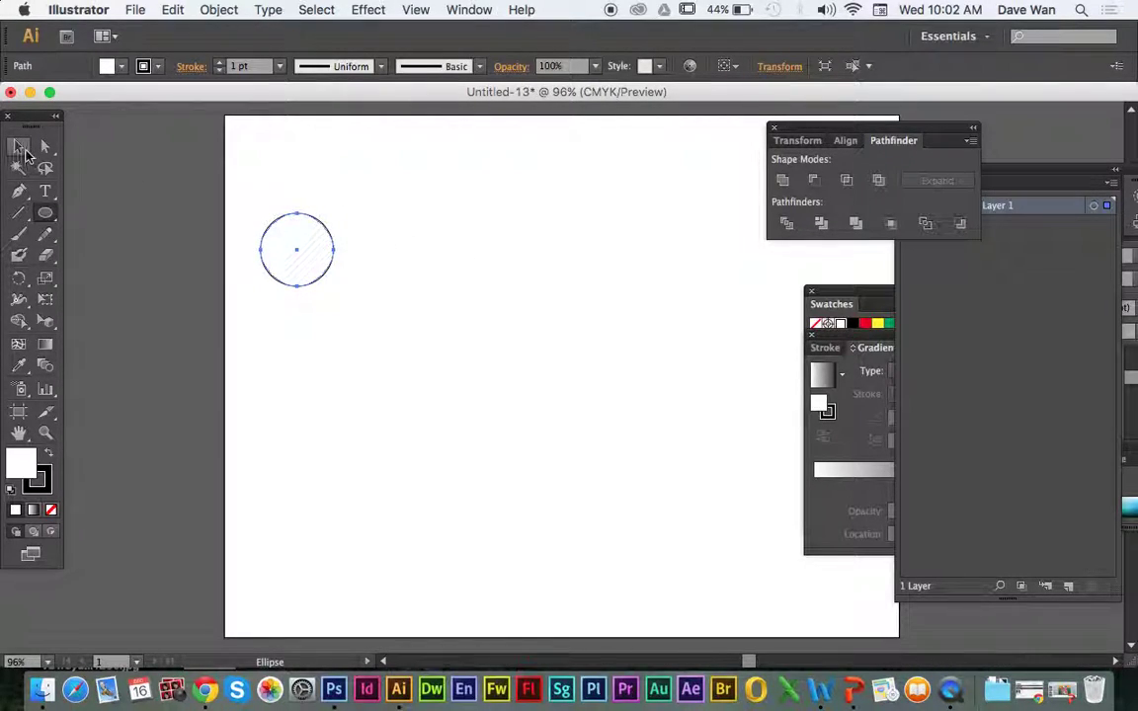
pyautogui.click(19, 149)
pyautogui.click(144, 197)
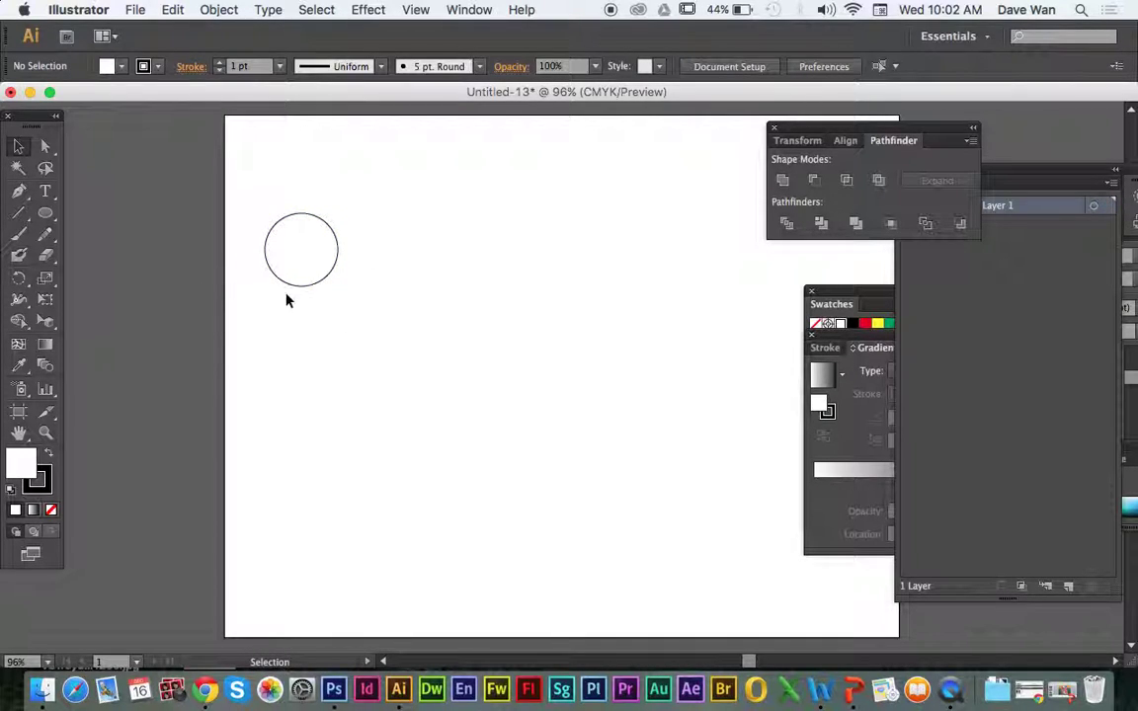
pyautogui.click(288, 201)
pyautogui.click(376, 337)
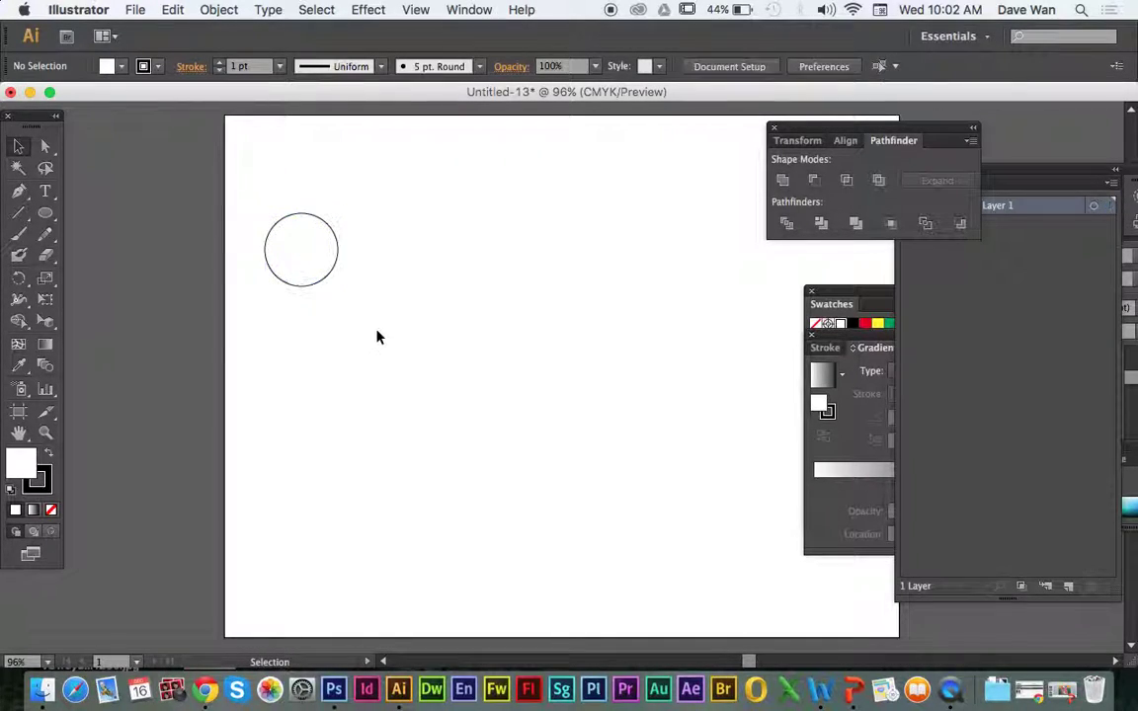
pyautogui.click(322, 280)
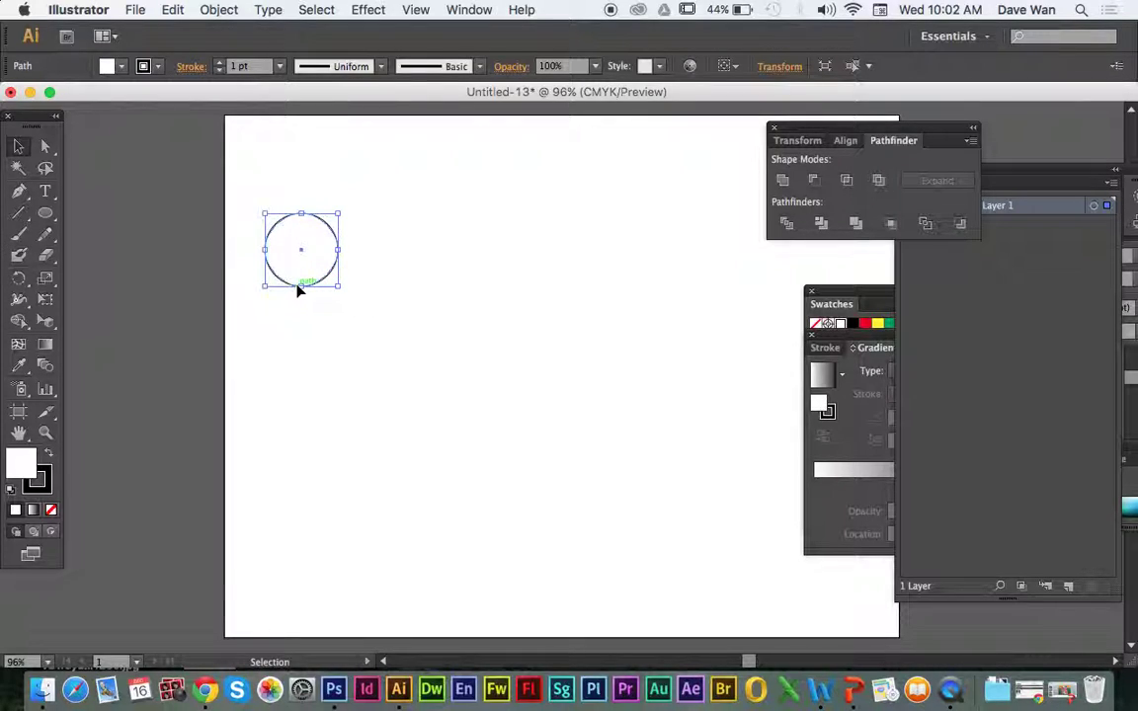
pyautogui.click(357, 329)
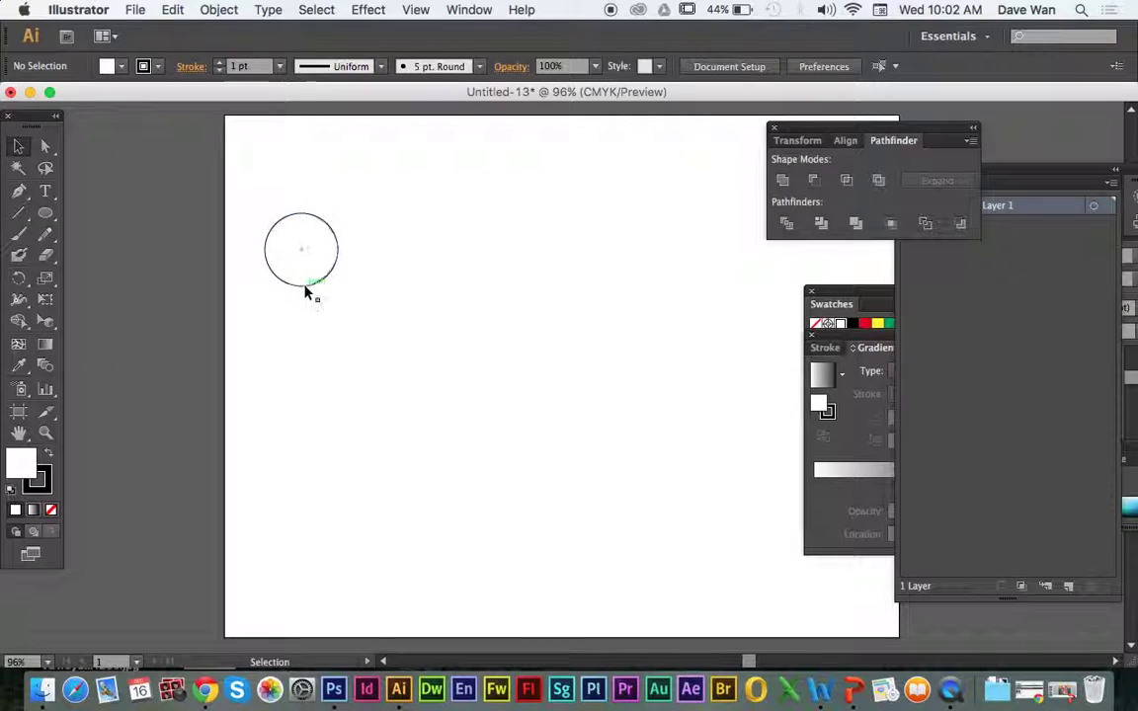
pyautogui.click(307, 286)
pyautogui.click(335, 296)
pyautogui.click(327, 283)
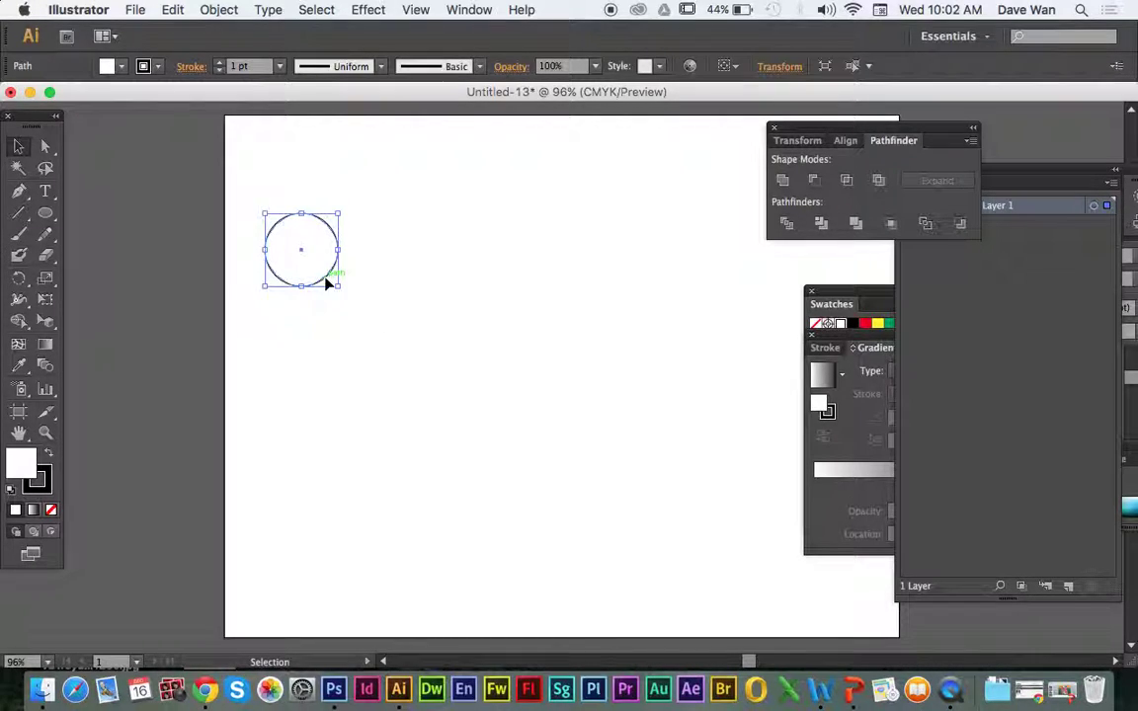
# Give the circle a solid black fill and no stroke
pyautogui.click(50, 454)
pyautogui.click(41, 481)
pyautogui.click(51, 510)
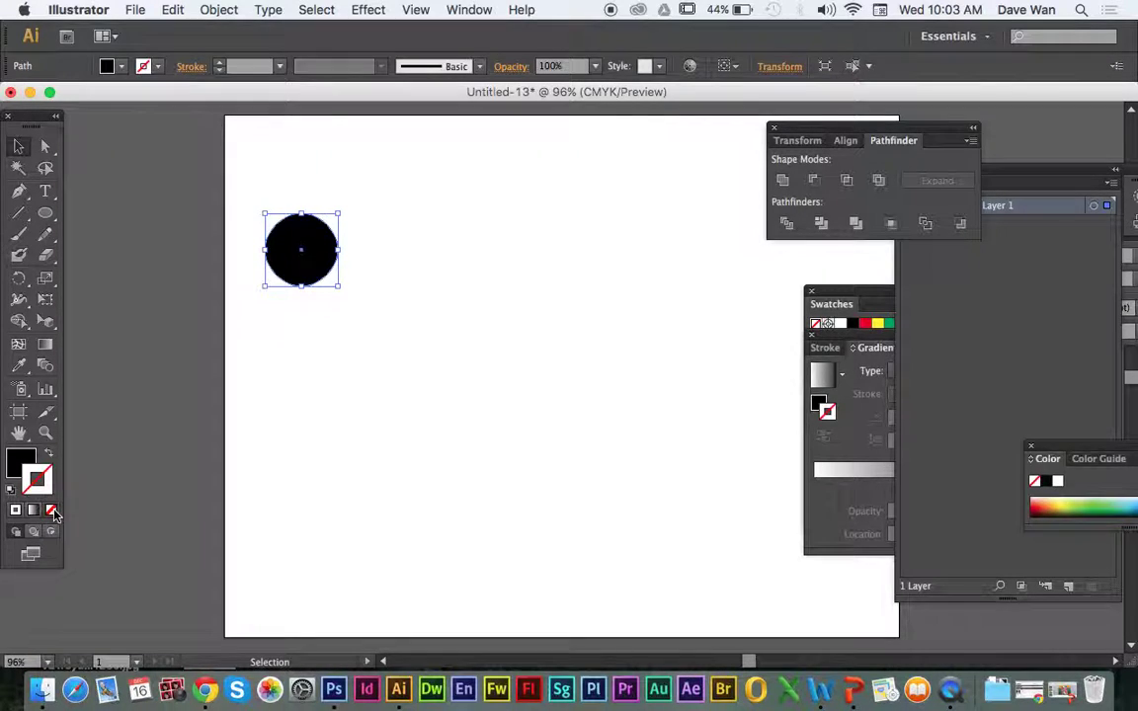
pyautogui.click(321, 375)
# Copy and paste the black circle, overlapping the copy with the original's right side
pyautogui.moveTo(299, 275); pyautogui.dragTo(321, 349)
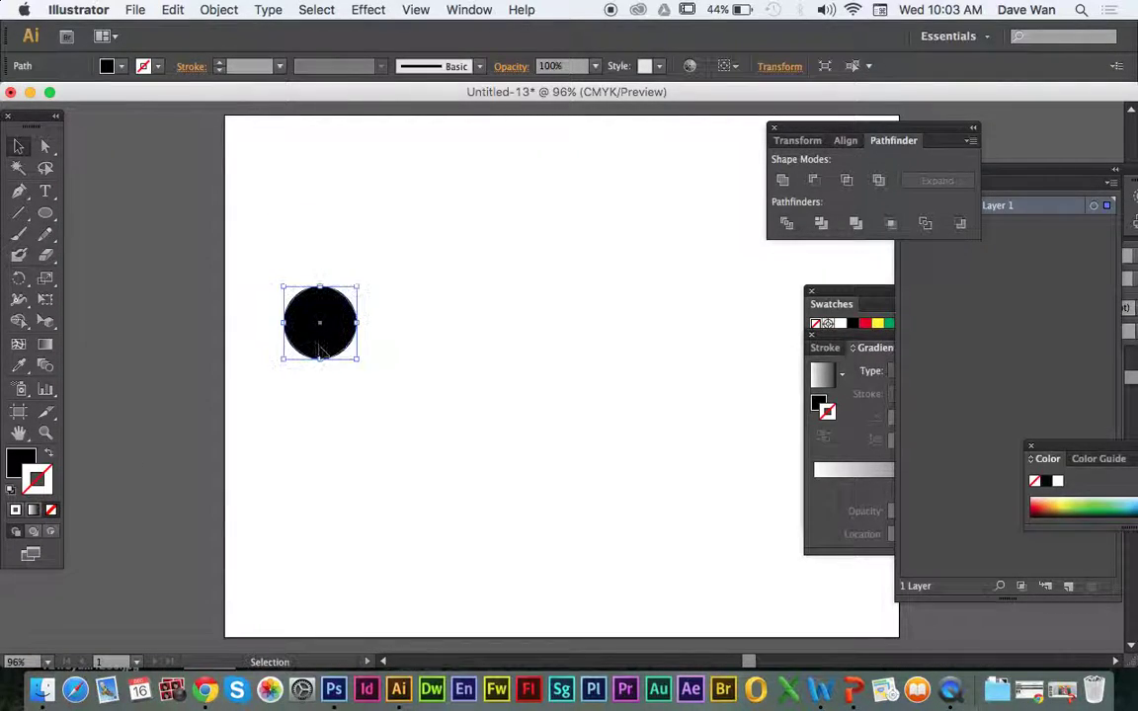
pyautogui.press('a')
pyautogui.click(330, 337)
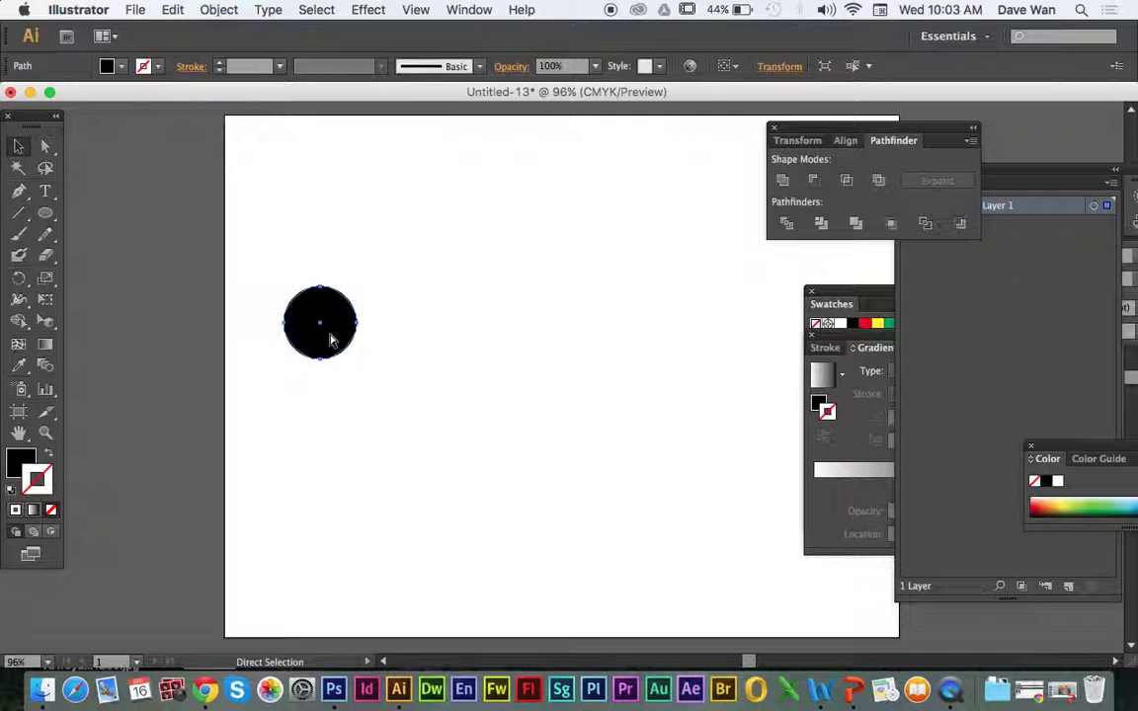
pyautogui.press('v')
pyautogui.press('super+c')
pyautogui.press('super+v')
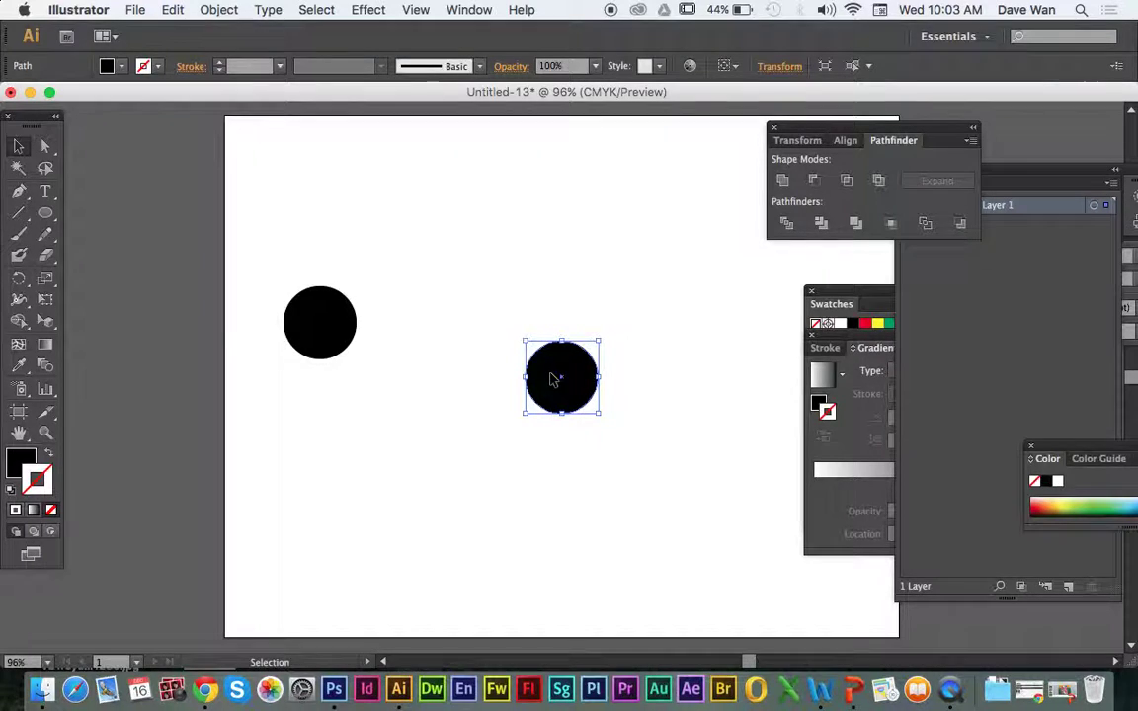
pyautogui.moveTo(555, 378); pyautogui.dragTo(369, 325)
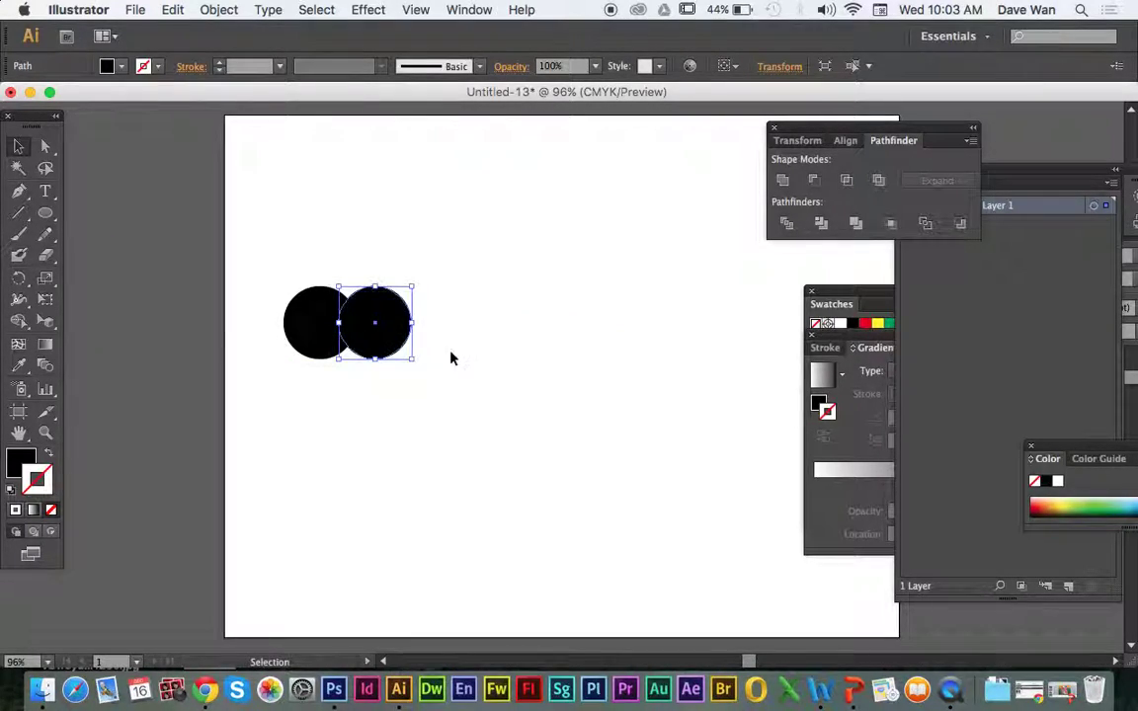
pyautogui.click(450, 358)
# Draw a black square with the Rectangle tool above and right of the circles
pyautogui.moveTo(45, 213); pyautogui.dragTo(81, 212)
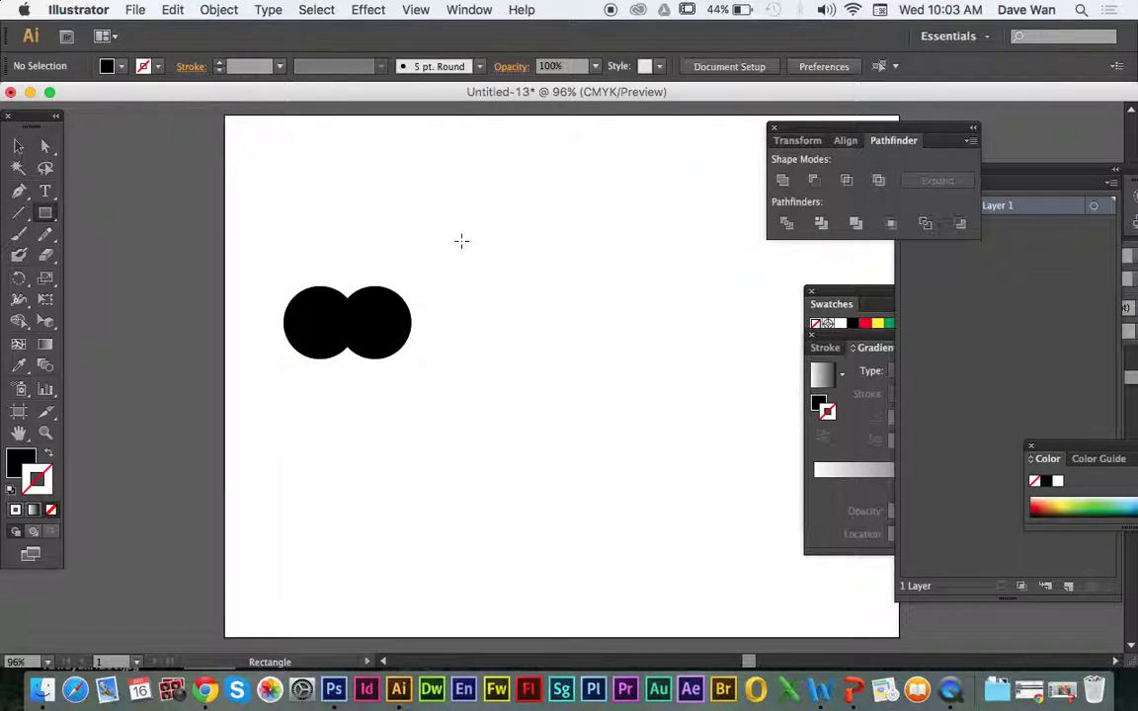
pyautogui.moveTo(467, 221); pyautogui.dragTo(546, 300)
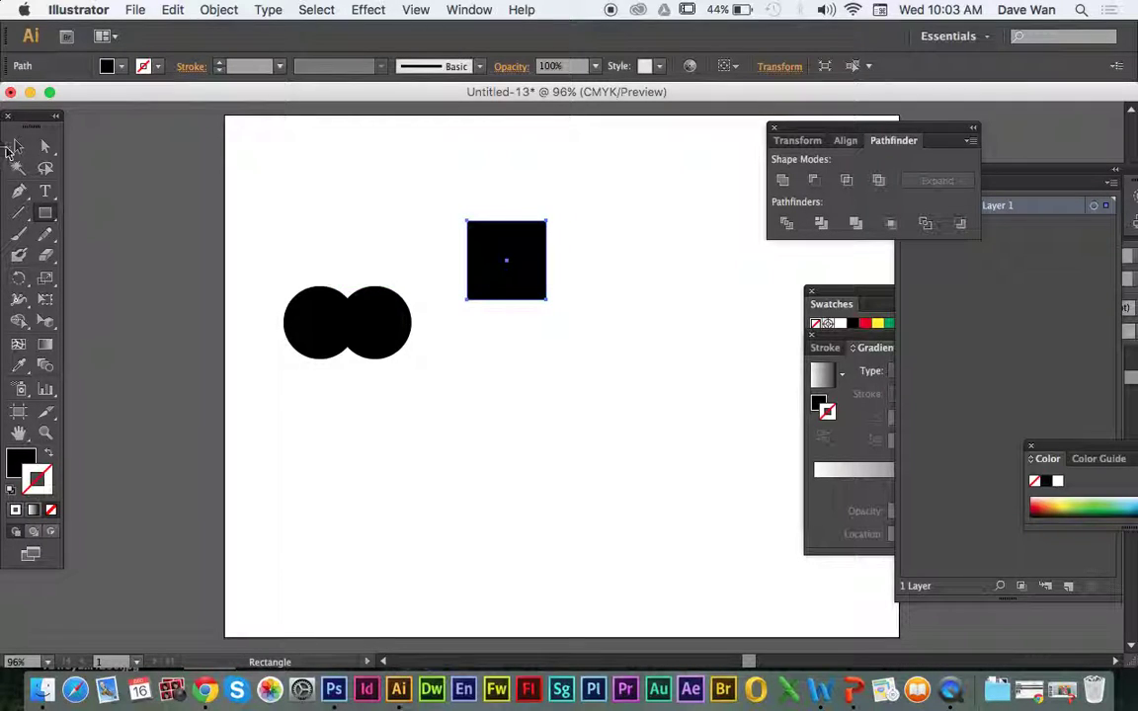
pyautogui.click(17, 146)
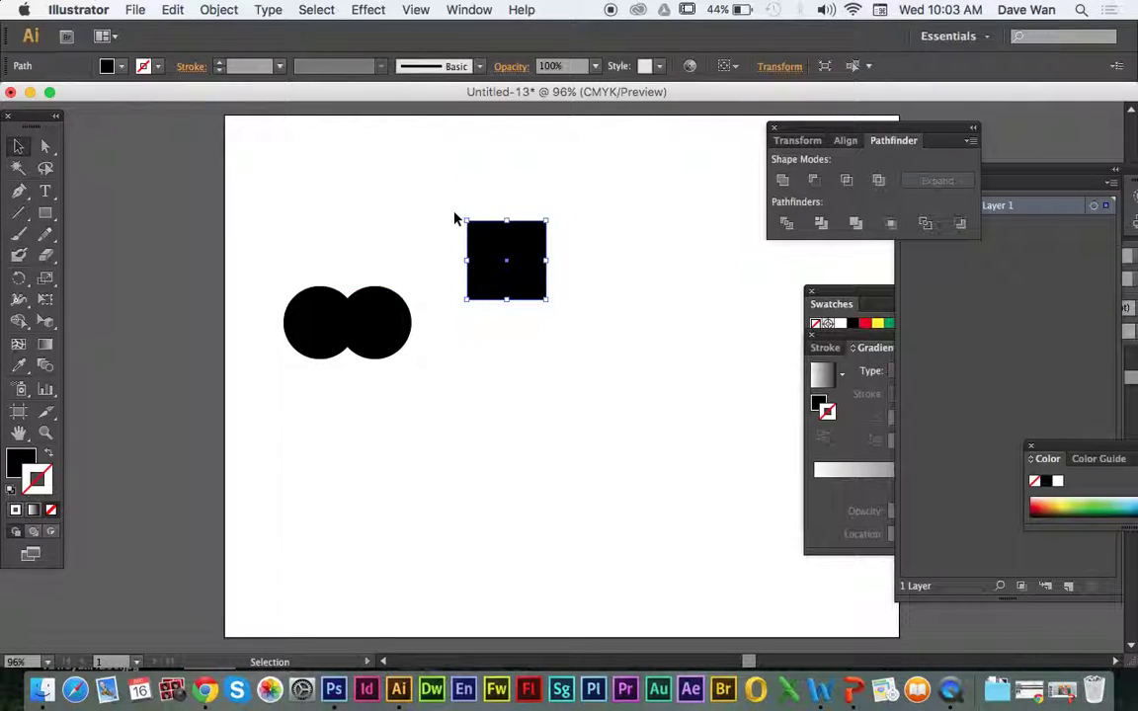
# Rotate the square 45° into a diamond and fit the enlarged circles onto it
pyautogui.moveTo(459, 216); pyautogui.dragTo(422, 244)
pyautogui.moveTo(498, 241); pyautogui.dragTo(280, 352)
pyautogui.click(416, 343)
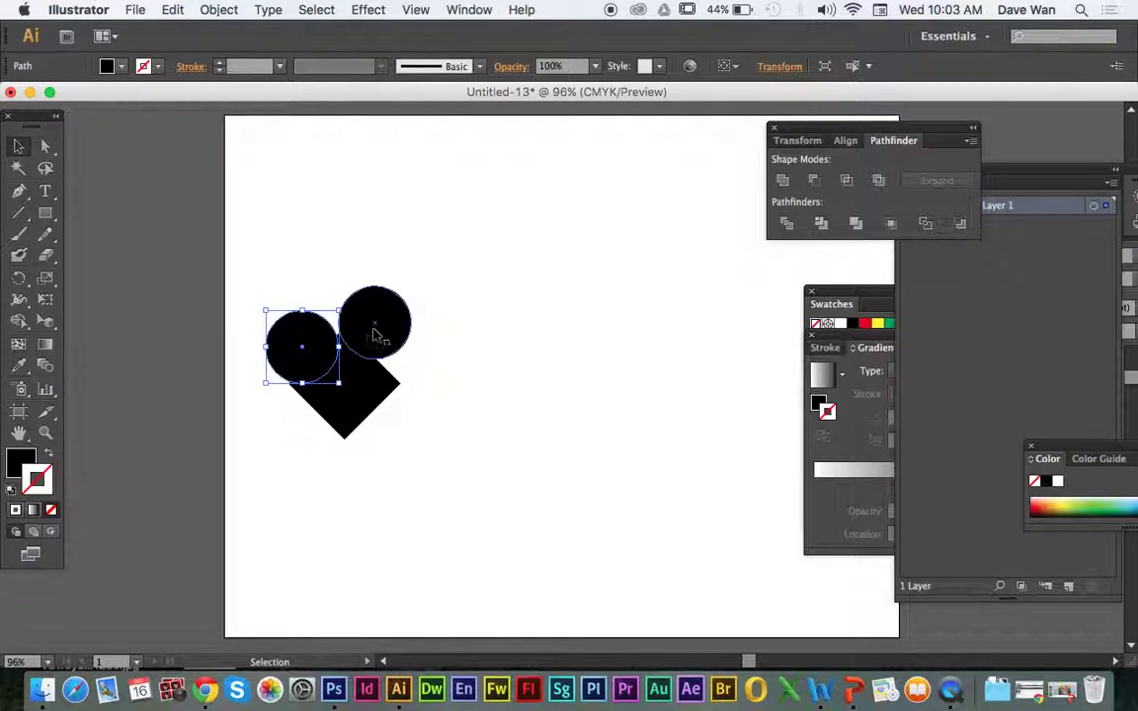
pyautogui.moveTo(375, 329); pyautogui.dragTo(382, 361)
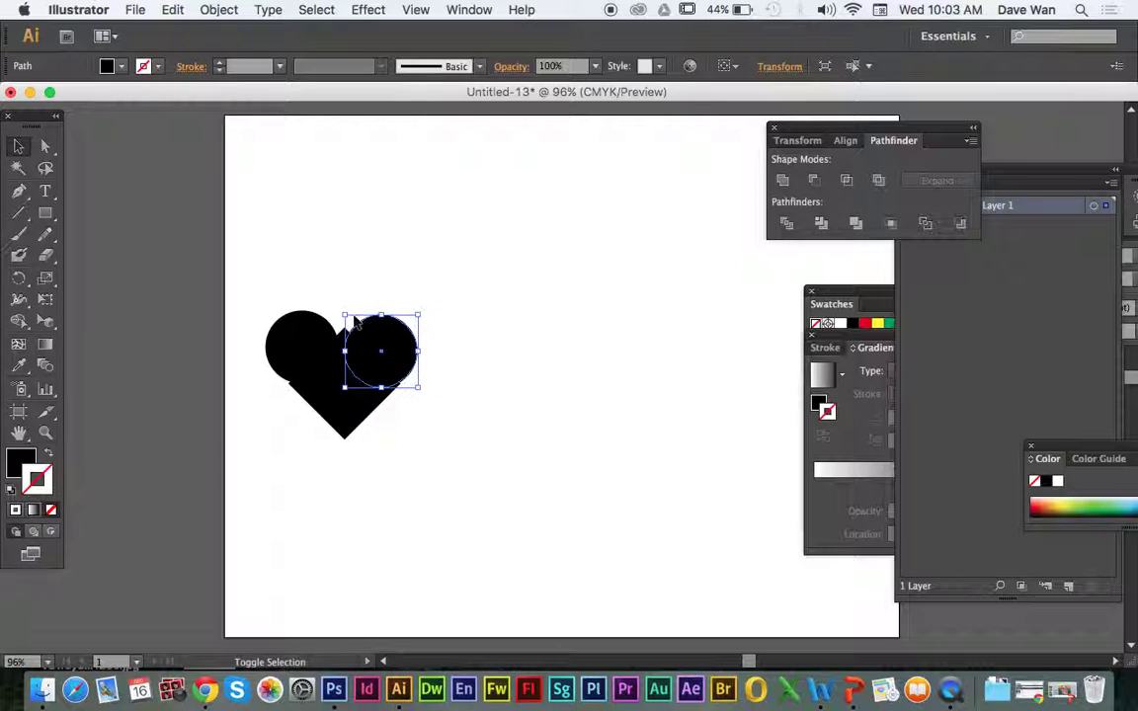
pyautogui.moveTo(345, 315); pyautogui.dragTo(319, 348)
pyautogui.click(324, 325)
pyautogui.click(520, 376)
pyautogui.click(495, 382)
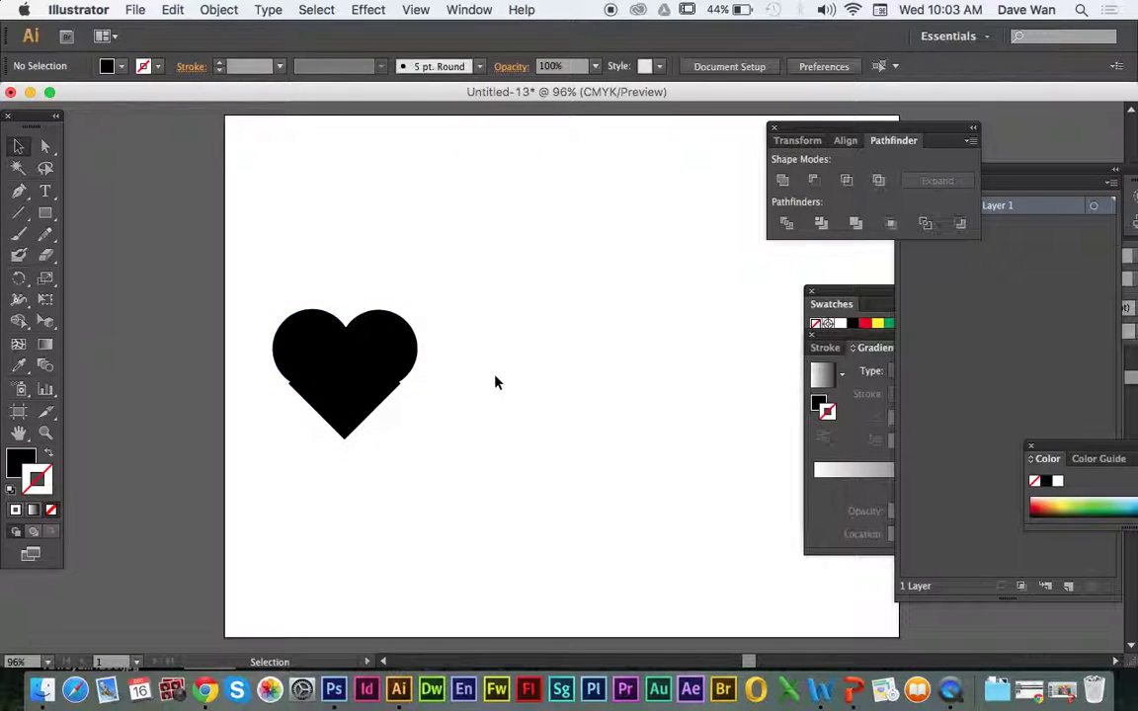
pyautogui.click(363, 401)
pyautogui.press('Up')
pyautogui.press('Up')
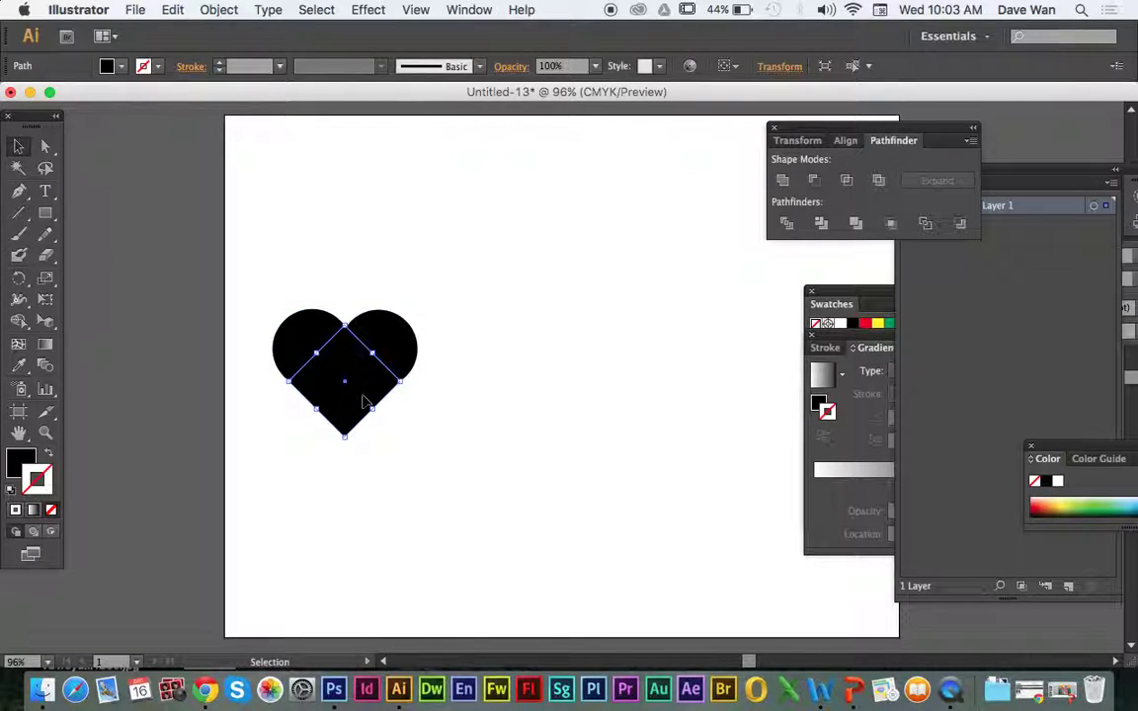
pyautogui.click(429, 407)
# Unite the diamond and circles into one heart, then move it up and right
pyautogui.moveTo(400, 440); pyautogui.dragTo(277, 314)
pyautogui.moveTo(492, 432); pyautogui.dragTo(253, 268)
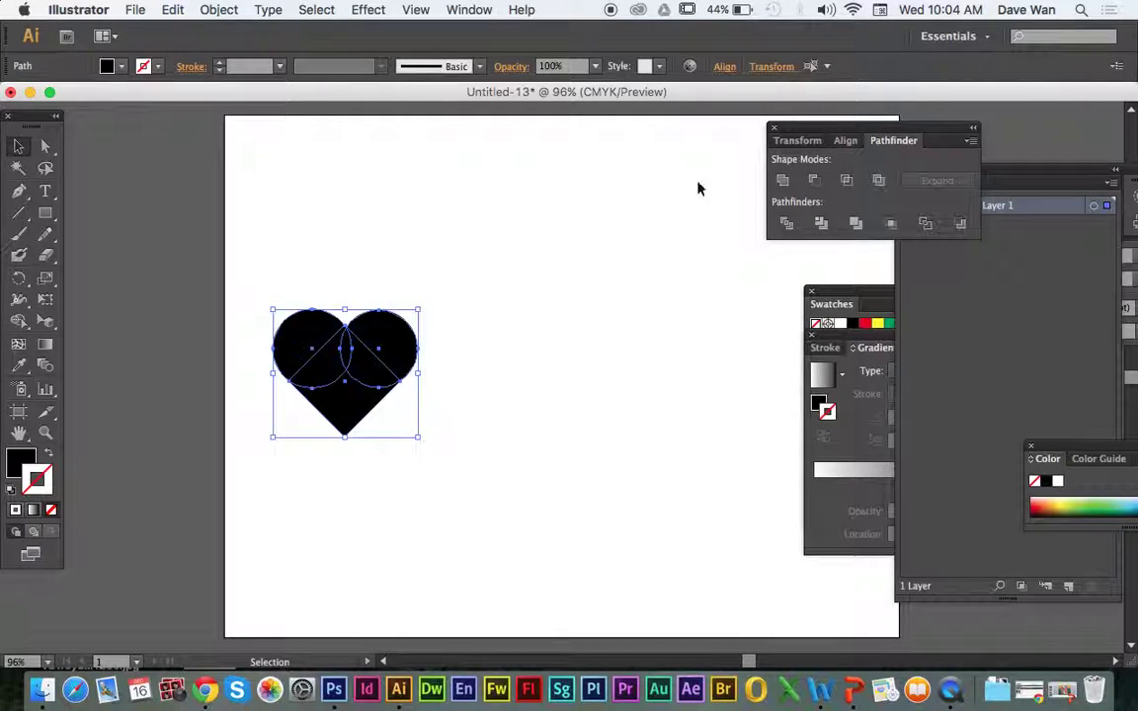
pyautogui.click(782, 180)
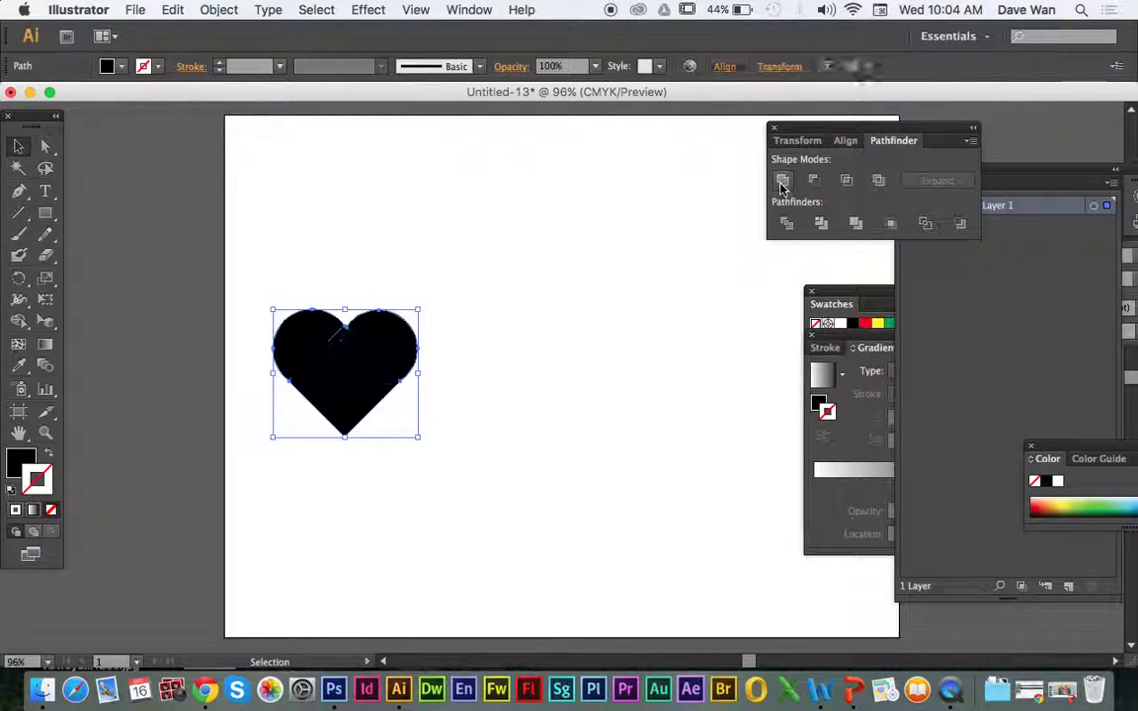
pyautogui.click(489, 278)
pyautogui.moveTo(356, 361); pyautogui.dragTo(381, 297)
pyautogui.click(475, 312)
pyautogui.click(512, 313)
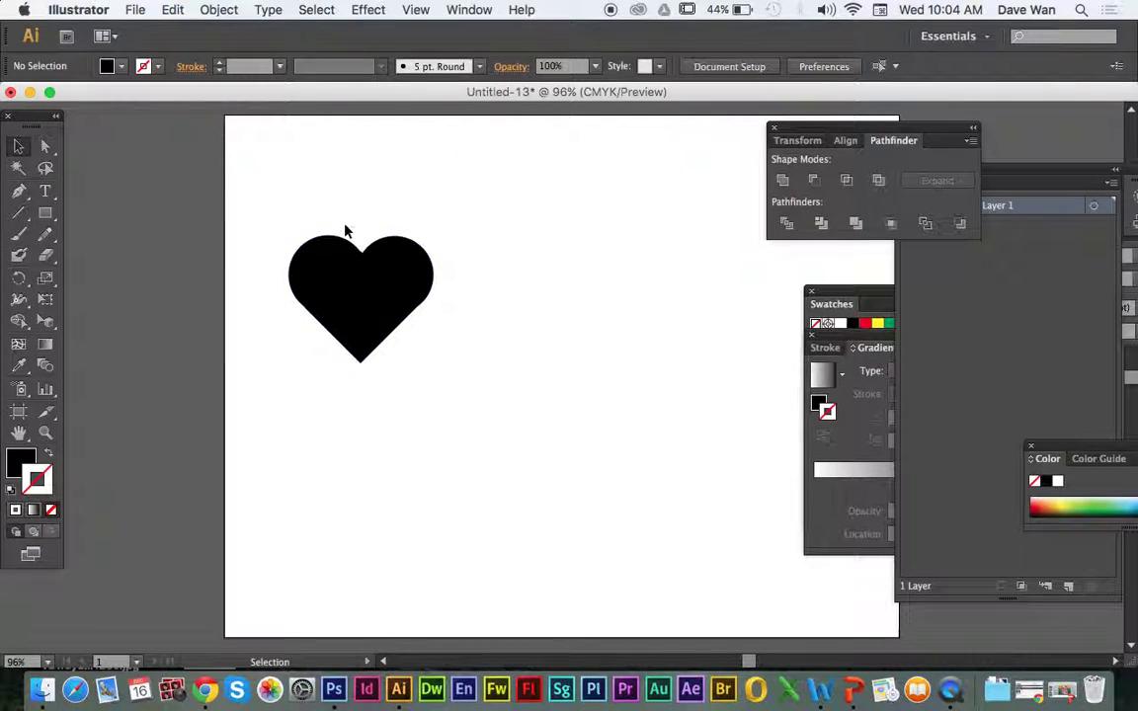
# Draw a large black circle right of the heart and duplicate it slightly offset
pyautogui.click(44, 213)
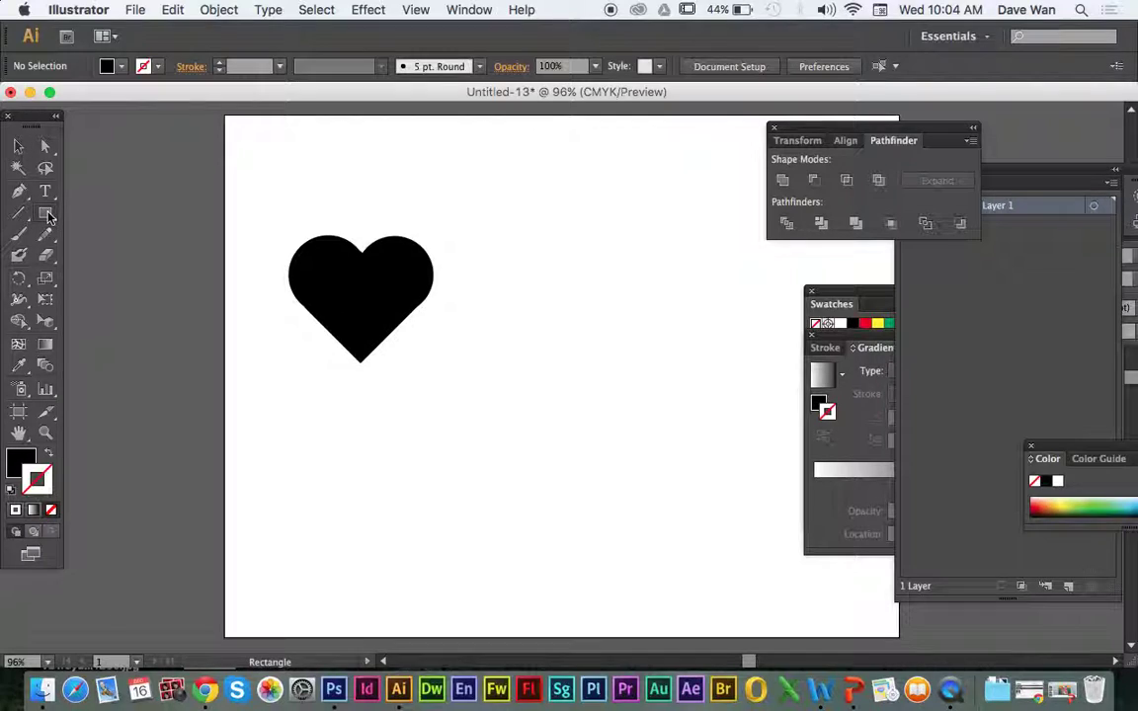
pyautogui.moveTo(44, 212); pyautogui.dragTo(110, 256)
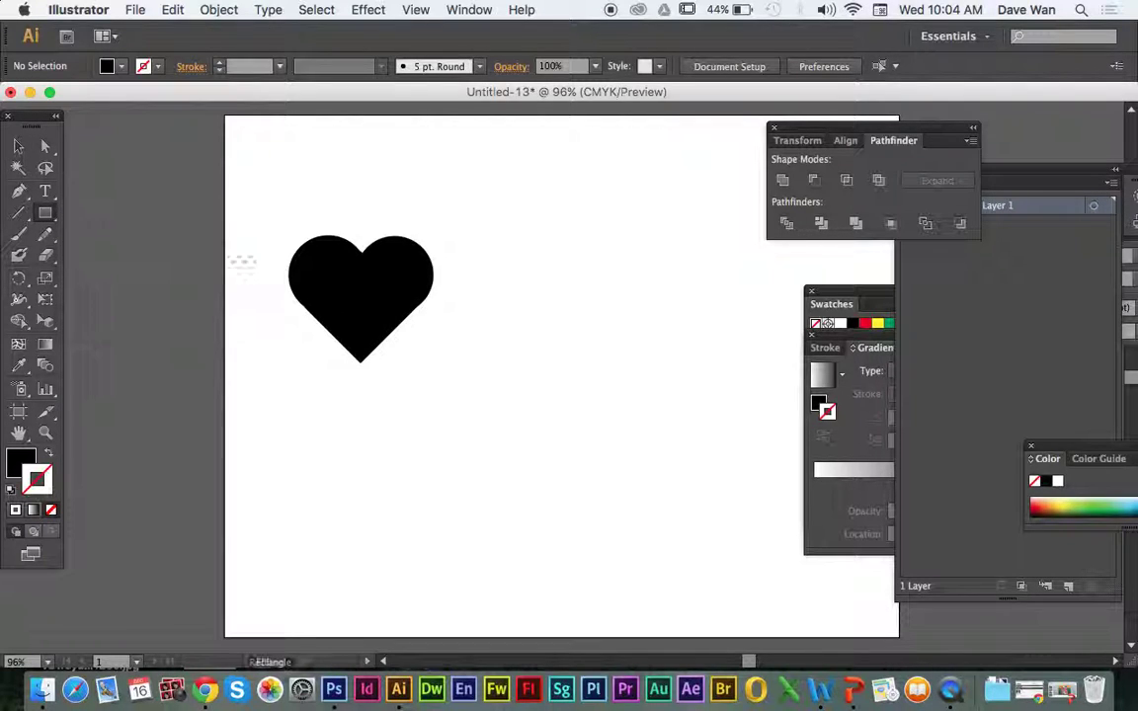
pyautogui.moveTo(525, 205); pyautogui.dragTo(631, 309)
pyautogui.click(18, 147)
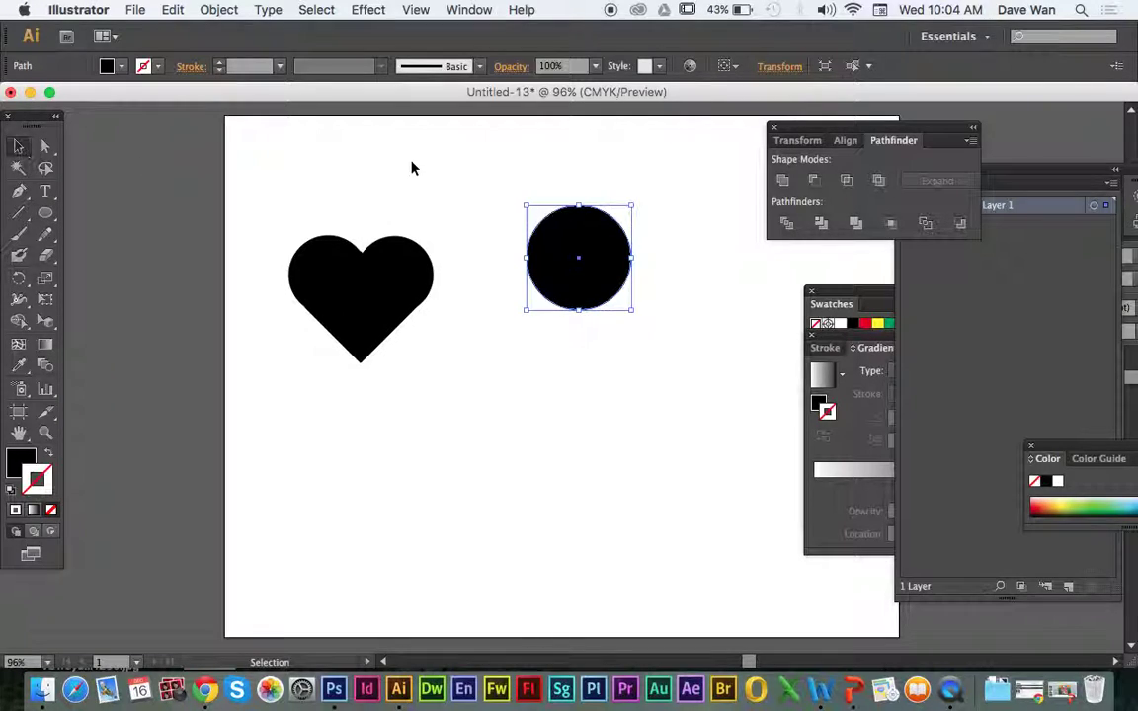
pyautogui.click(411, 168)
pyautogui.click(44, 212)
pyautogui.moveTo(555, 229); pyautogui.dragTo(667, 319)
pyautogui.press('super+z')
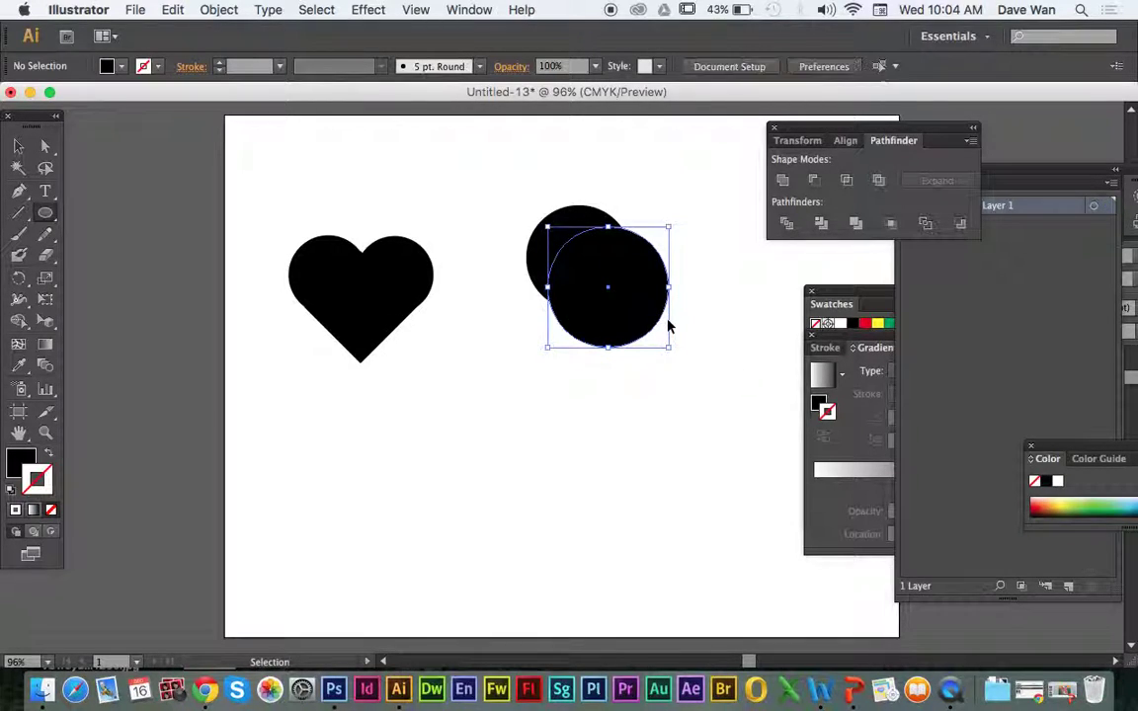
pyautogui.click(22, 146)
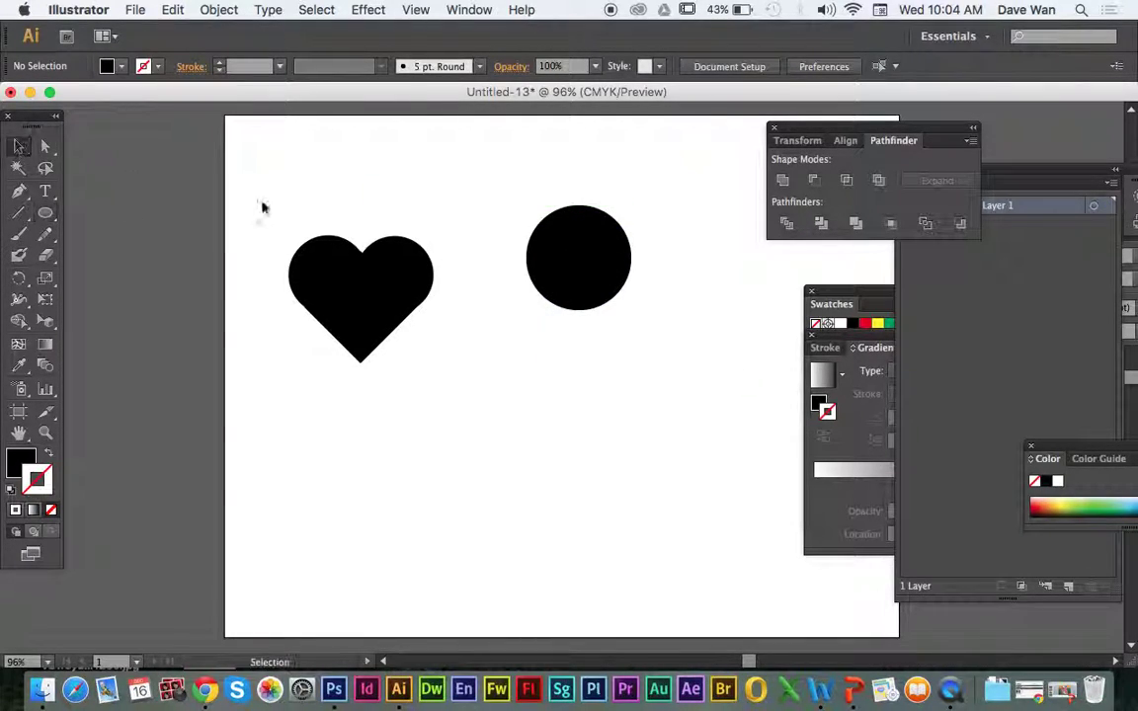
pyautogui.click(576, 267)
pyautogui.moveTo(576, 267)
pyautogui.mouseDown()
pyautogui.moveTo(559, 386)
pyautogui.moveTo(585, 351)
pyautogui.moveTo(598, 259)
pyautogui.mouseUp()
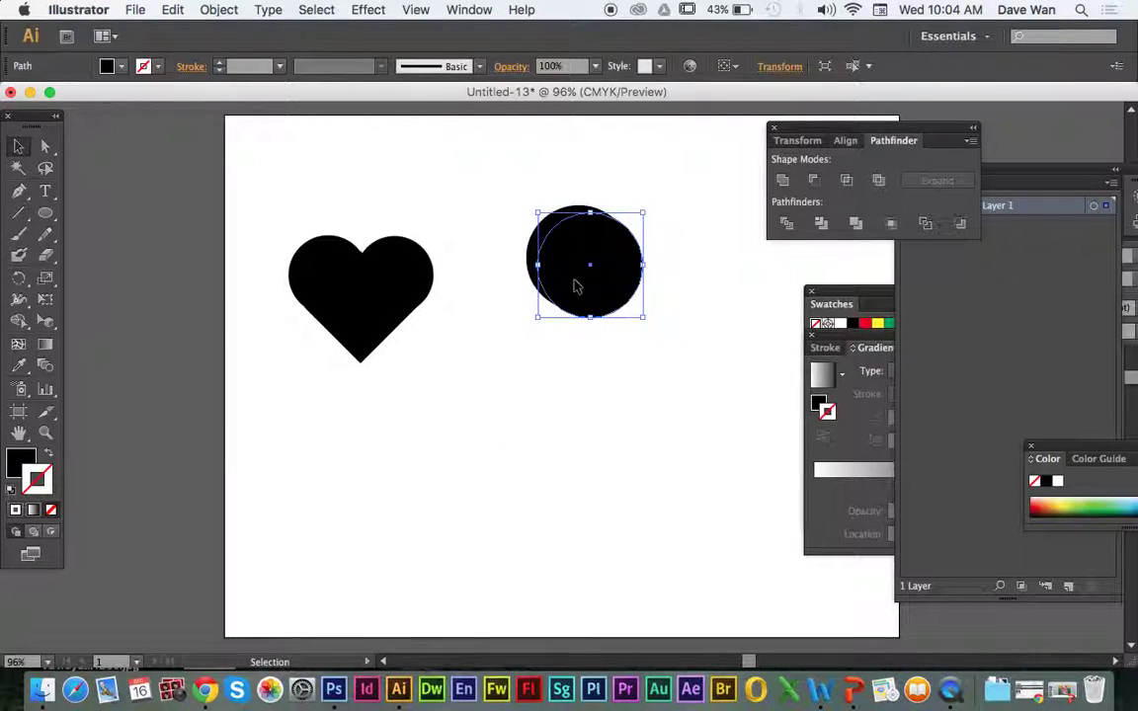
# Try Pathfinder Minus Front on the two circles, then undo it
pyautogui.keyDown('shift'); pyautogui.click(542, 234); pyautogui.keyUp('shift')
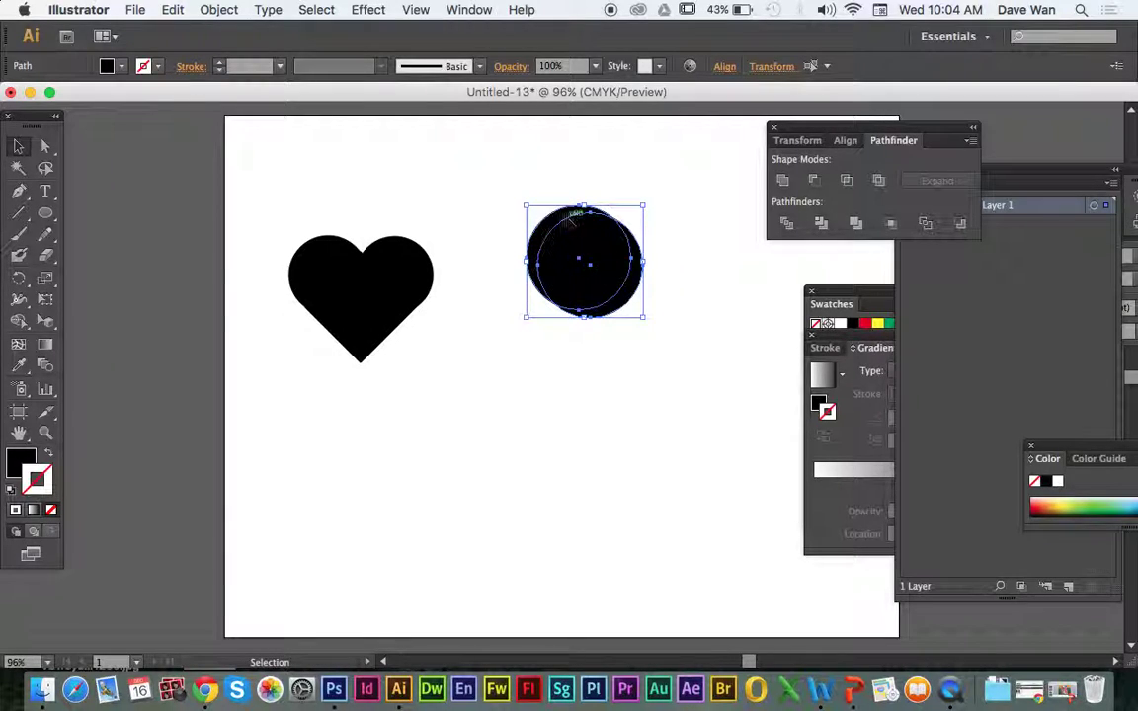
pyautogui.click(814, 181)
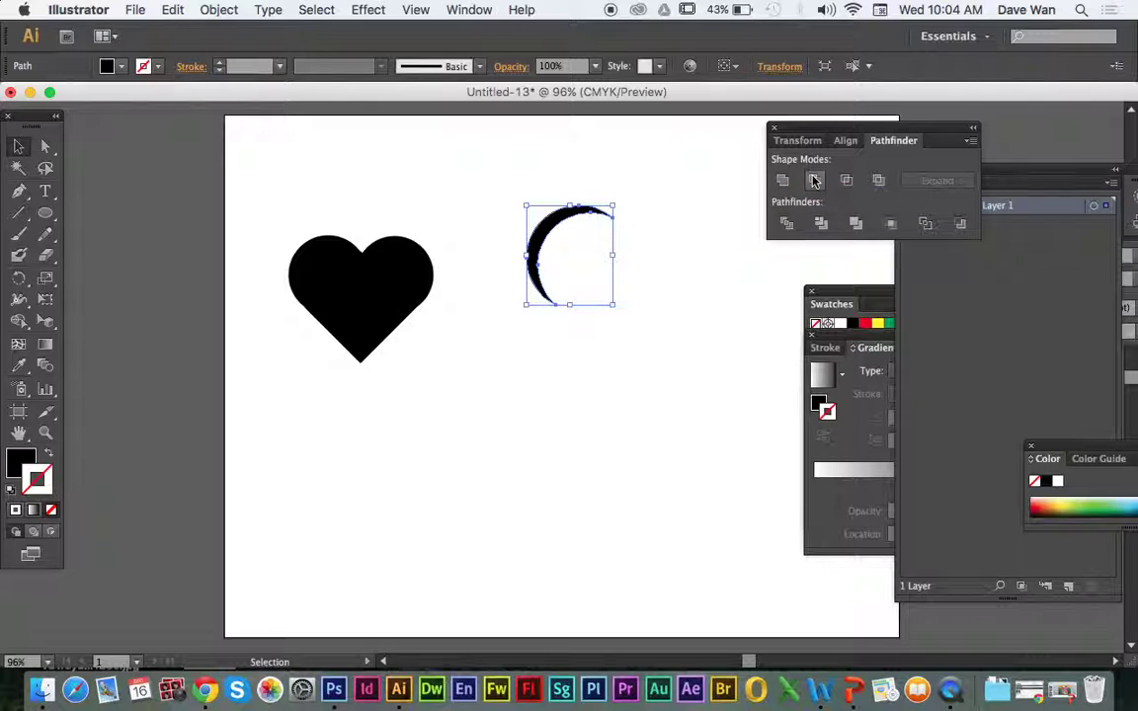
pyautogui.click(647, 272)
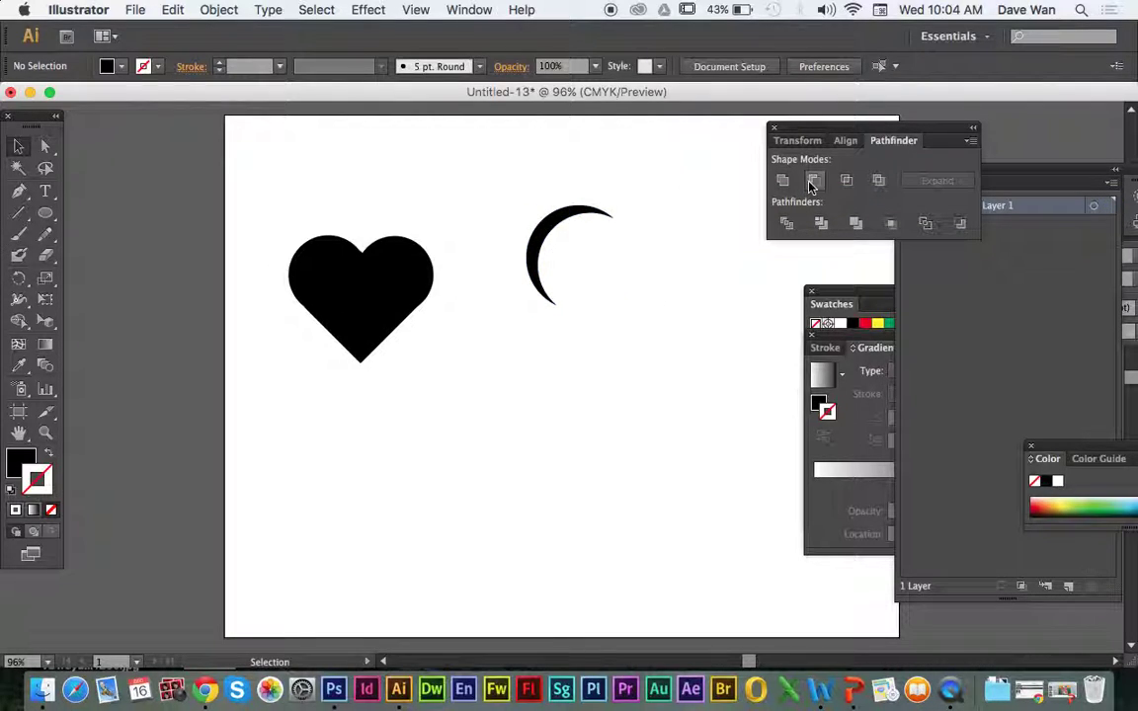
pyautogui.press('super+z')
pyautogui.click(733, 275)
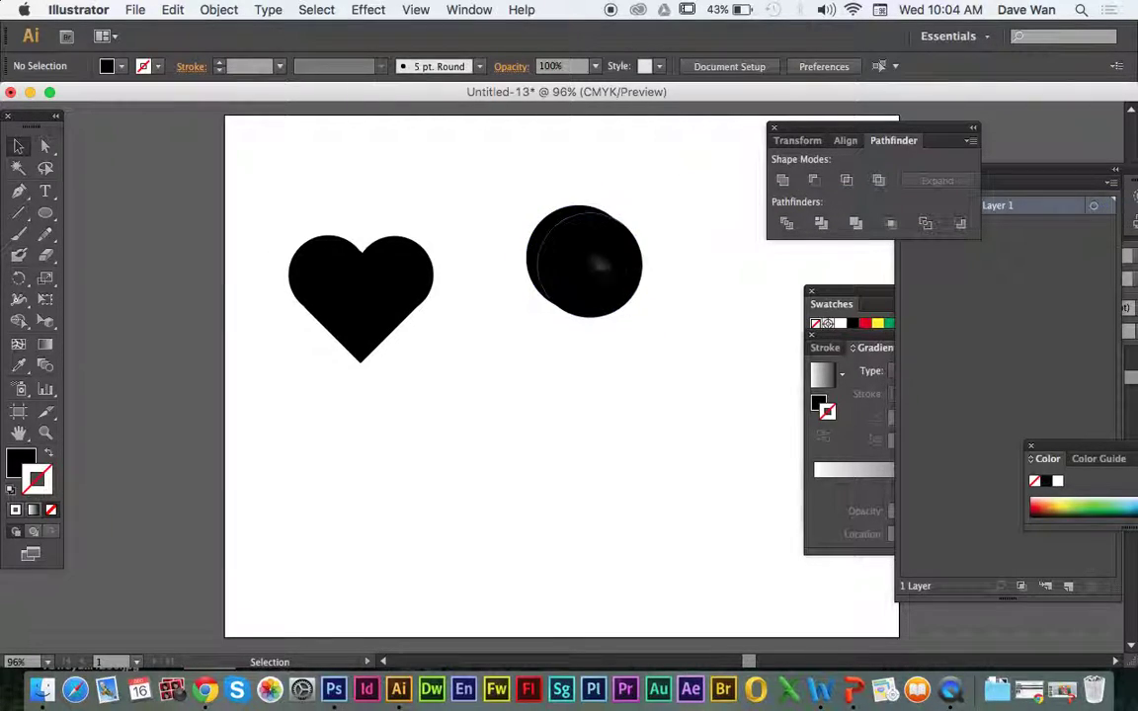
# Send the front circle backward behind the other circle
pyautogui.click(606, 278)
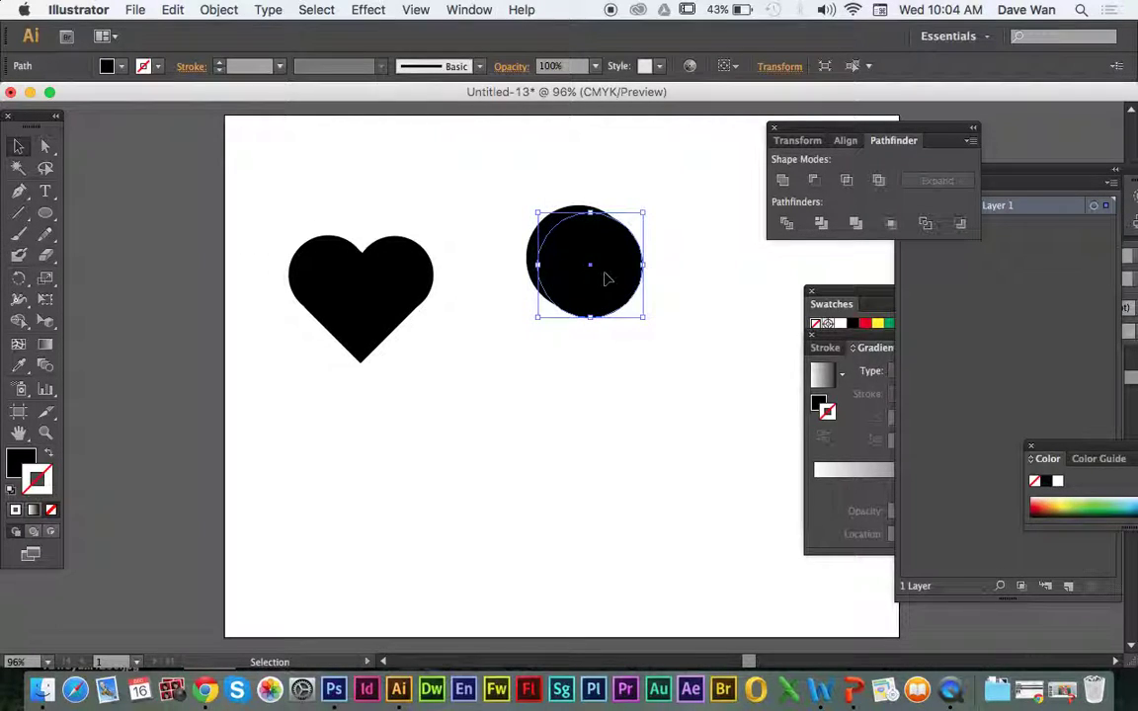
pyautogui.rightClick(605, 278)
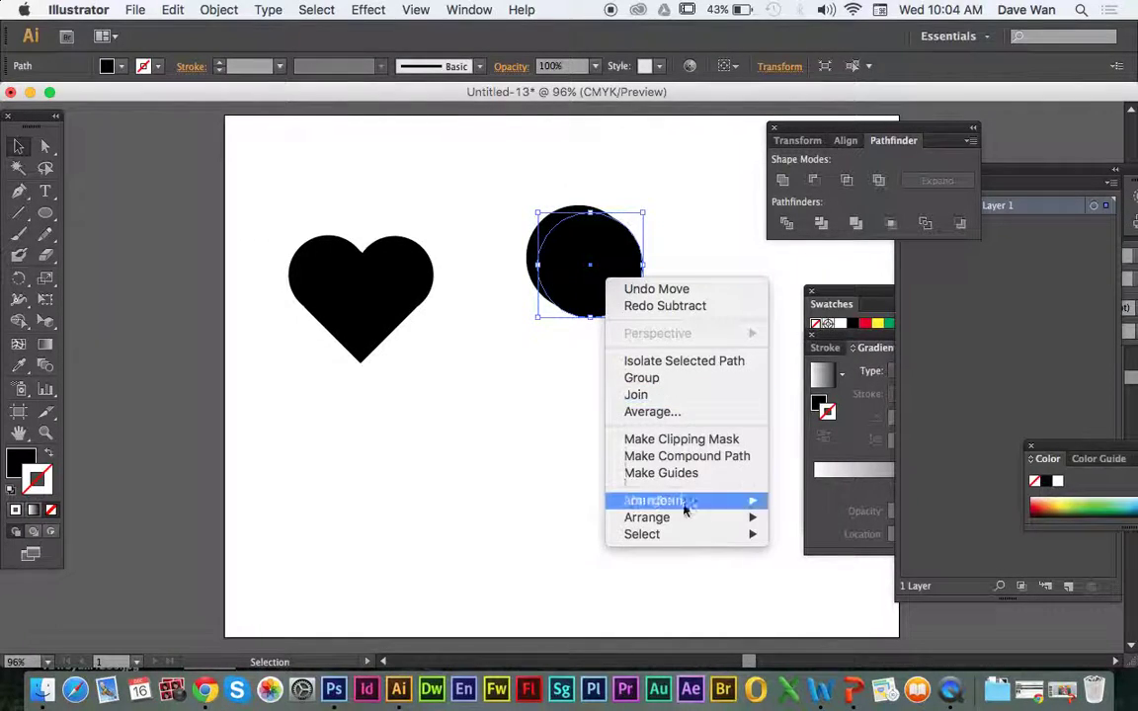
pyautogui.moveTo(716, 517)
pyautogui.click(825, 568)
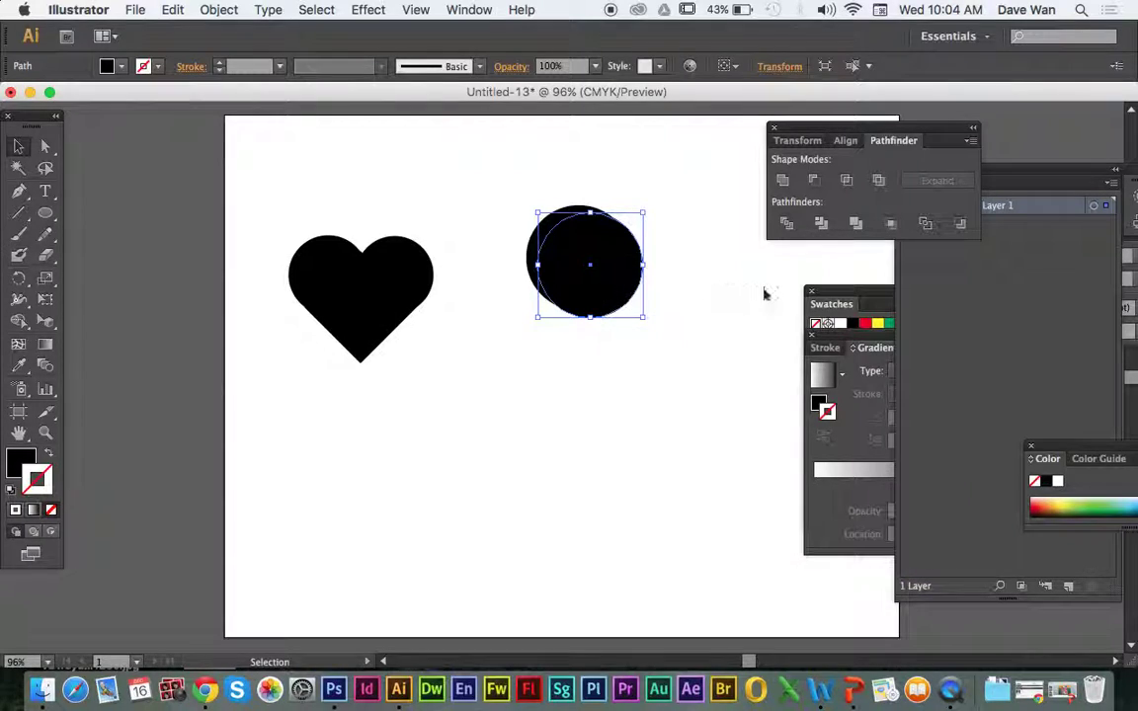
# Select both circles, try Exclude and undo it, then apply Minus Back
pyautogui.click(693, 328)
pyautogui.moveTo(691, 331); pyautogui.dragTo(472, 184)
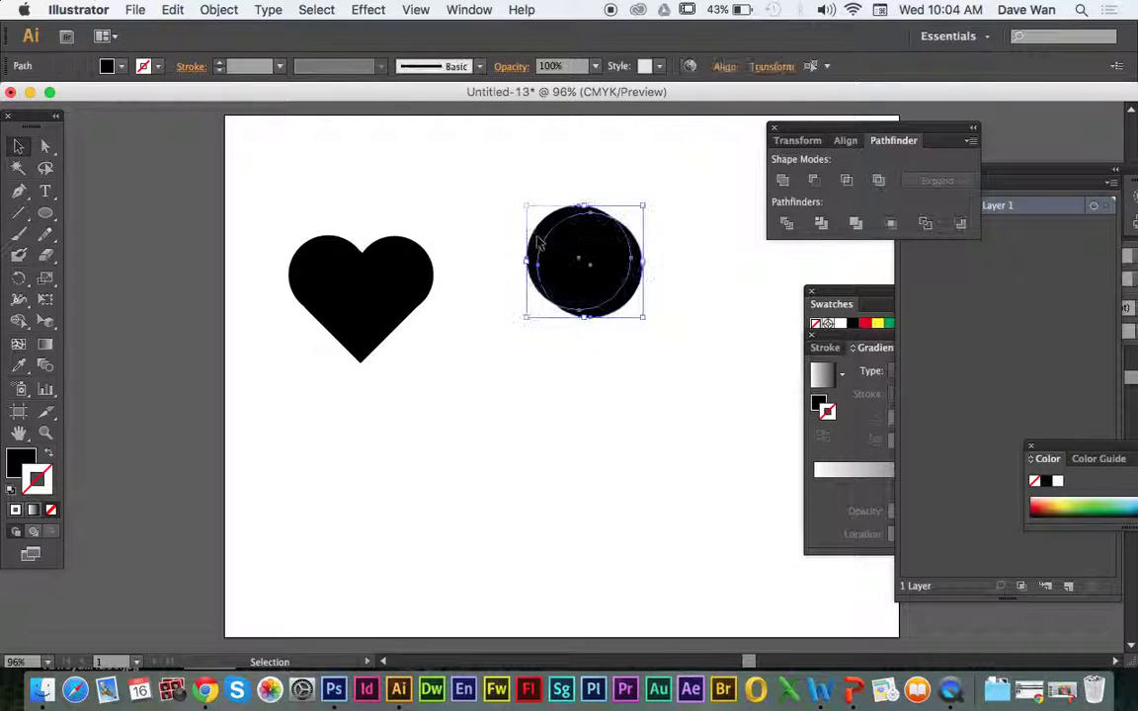
pyautogui.click(880, 183)
pyautogui.press('super+z')
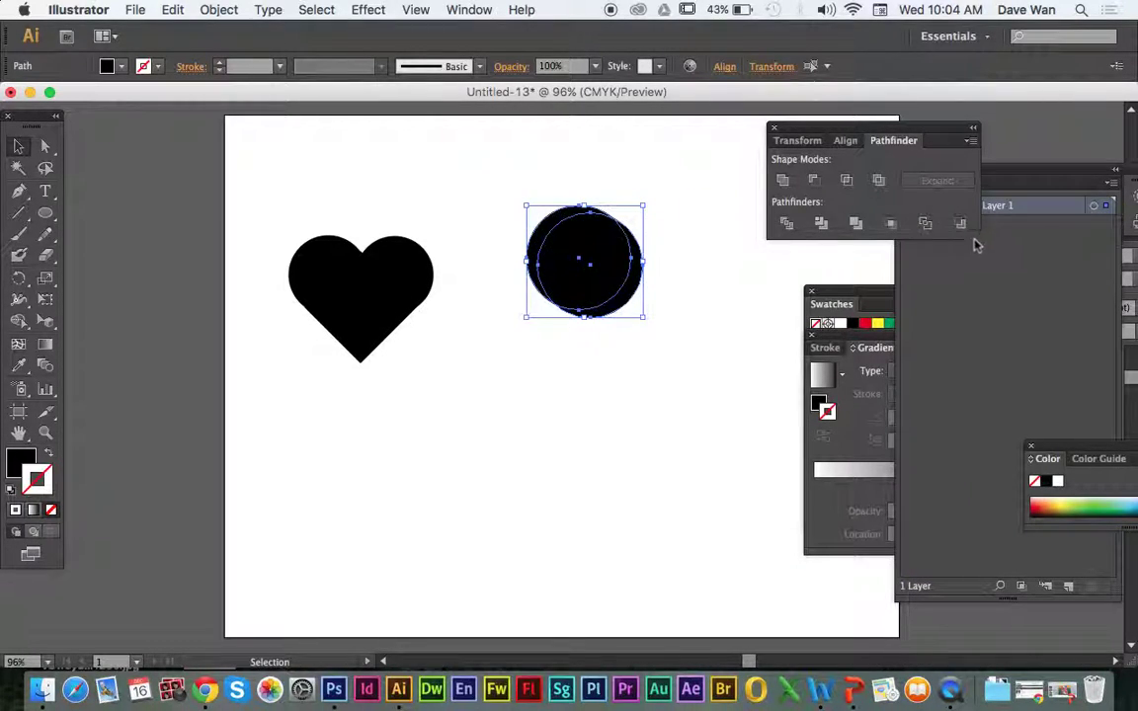
pyautogui.click(957, 225)
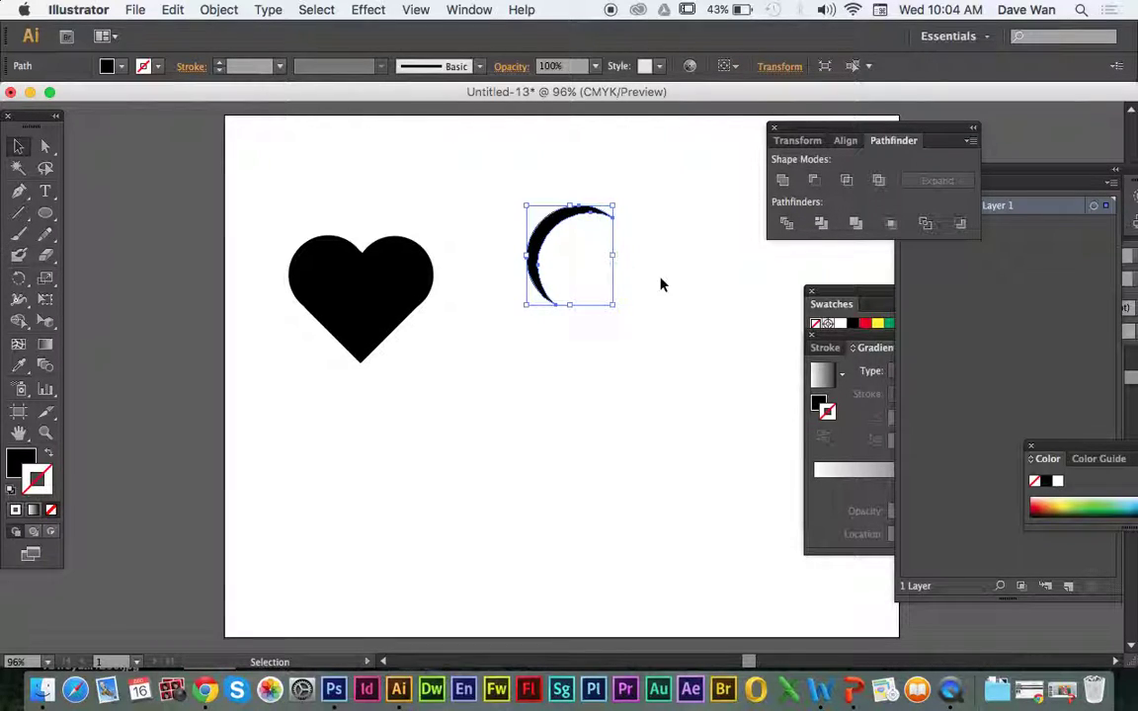
# Make a smaller copy of the crescent and nest it inside the original
pyautogui.moveTo(564, 223); pyautogui.dragTo(549, 283)
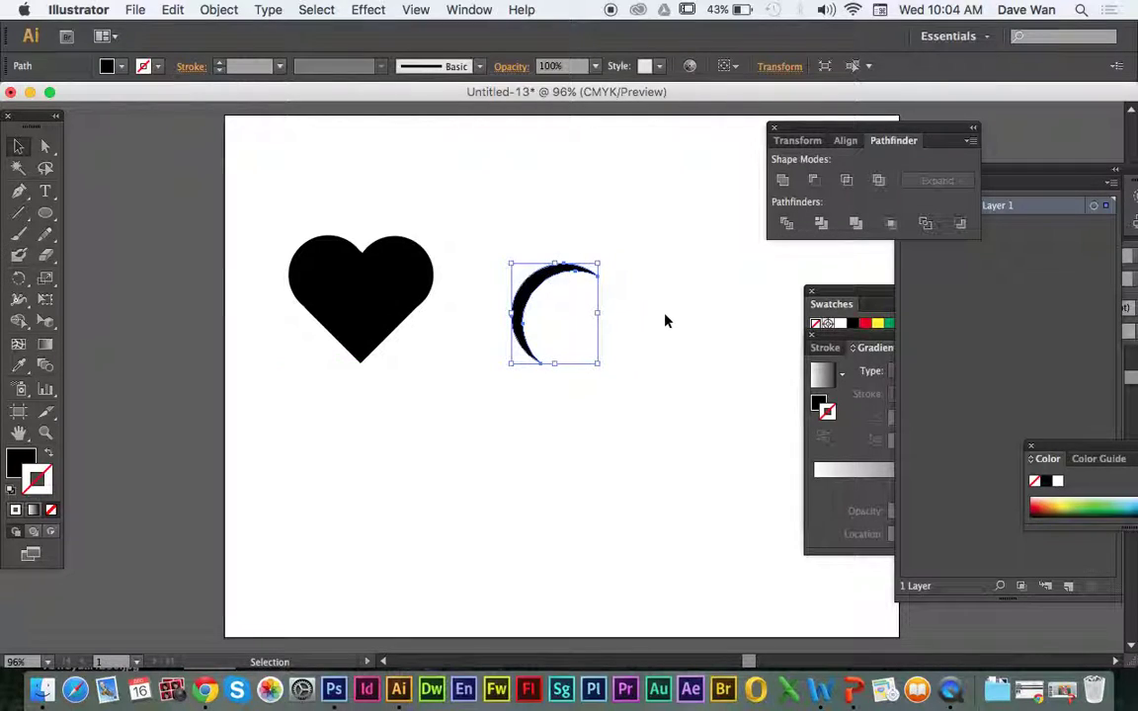
pyautogui.press('a')
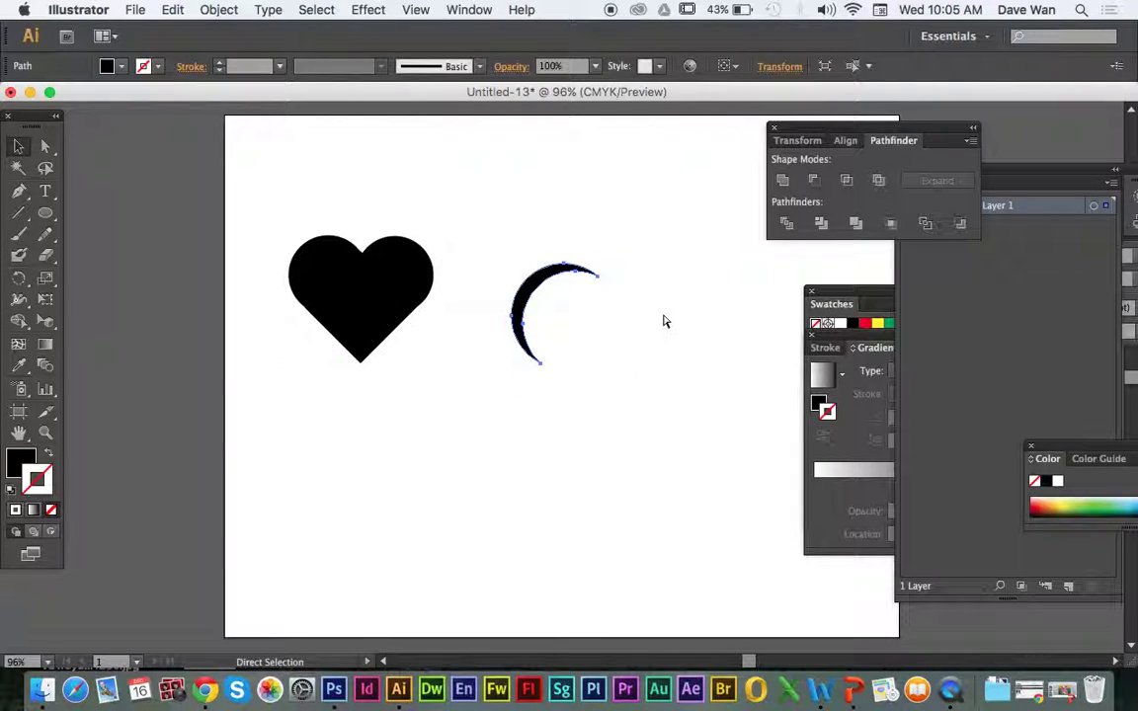
pyautogui.press('v')
pyautogui.moveTo(588, 261); pyautogui.dragTo(566, 302)
pyautogui.moveTo(624, 383); pyautogui.dragTo(608, 358)
pyautogui.moveTo(551, 306); pyautogui.dragTo(652, 298)
pyautogui.click(644, 349)
pyautogui.click(632, 330)
pyautogui.click(568, 296)
pyautogui.click(627, 380)
# Duplicate the nested pair and position the copies to form four fanned arcs
pyautogui.click(614, 314)
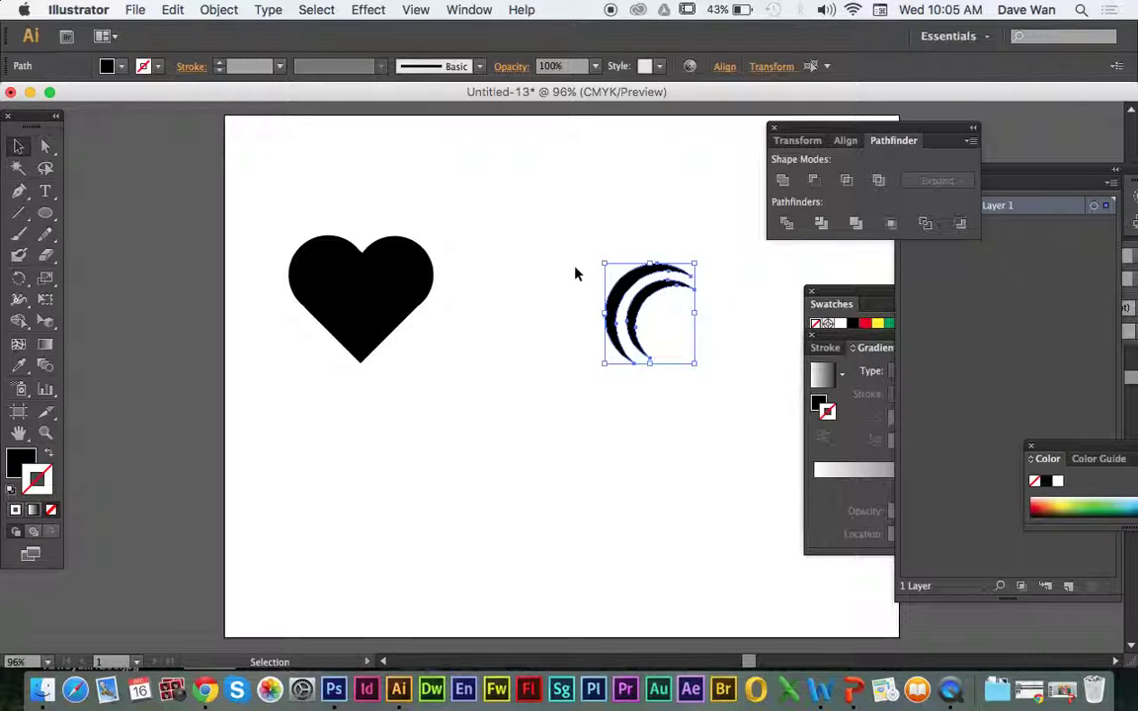
pyautogui.press('a')
pyautogui.press('v')
pyautogui.hotkey('ctrl', 'v')
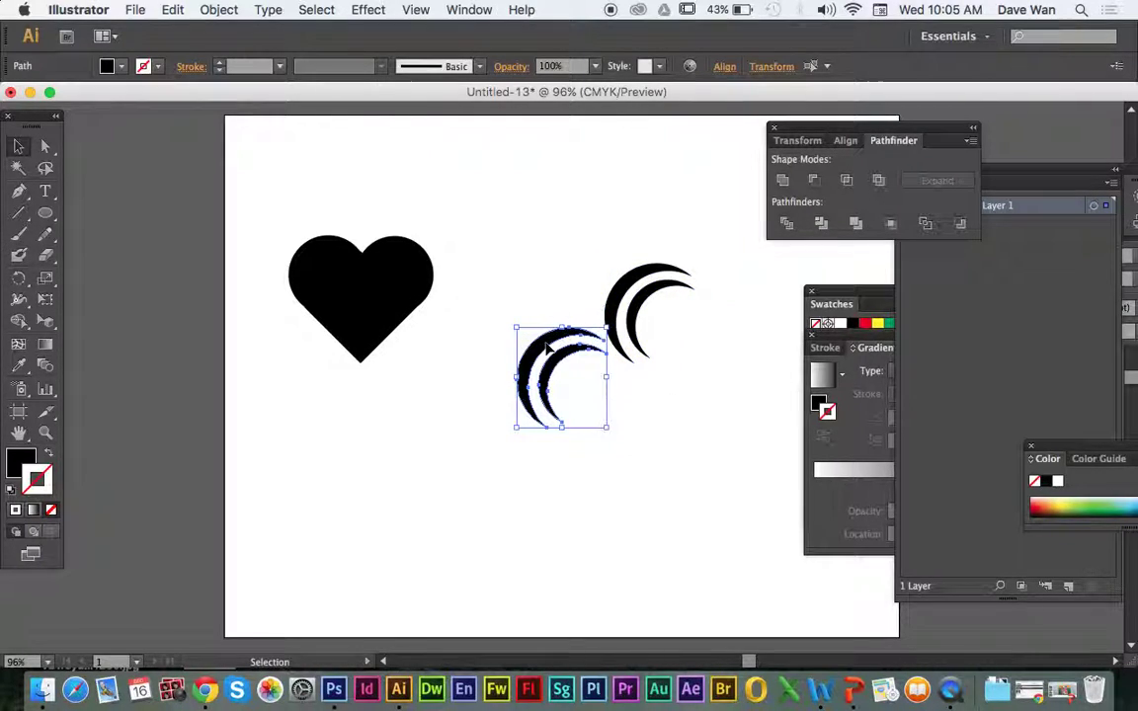
pyautogui.moveTo(536, 360); pyautogui.dragTo(470, 195)
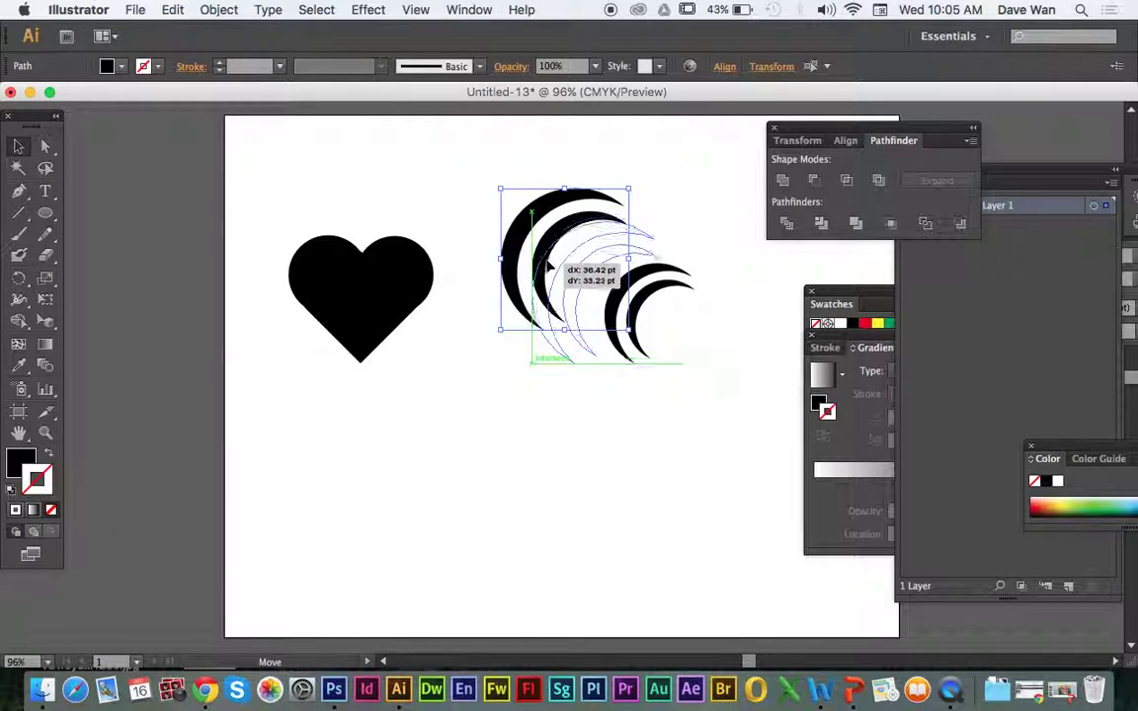
pyautogui.moveTo(549, 266); pyautogui.dragTo(518, 236)
pyautogui.click(730, 331)
pyautogui.click(546, 279)
pyautogui.click(632, 386)
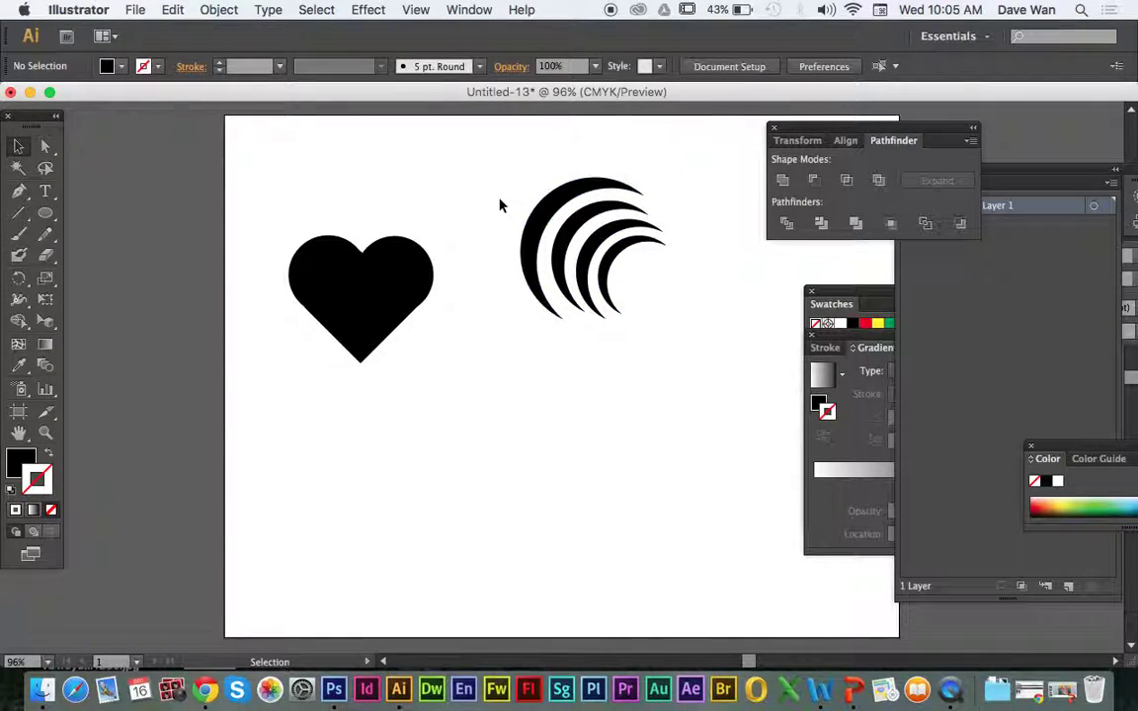
pyautogui.click(548, 242)
pyautogui.moveTo(543, 211)
pyautogui.mouseDown()
pyautogui.moveTo(589, 267)
pyautogui.moveTo(563, 217)
pyautogui.mouseUp()
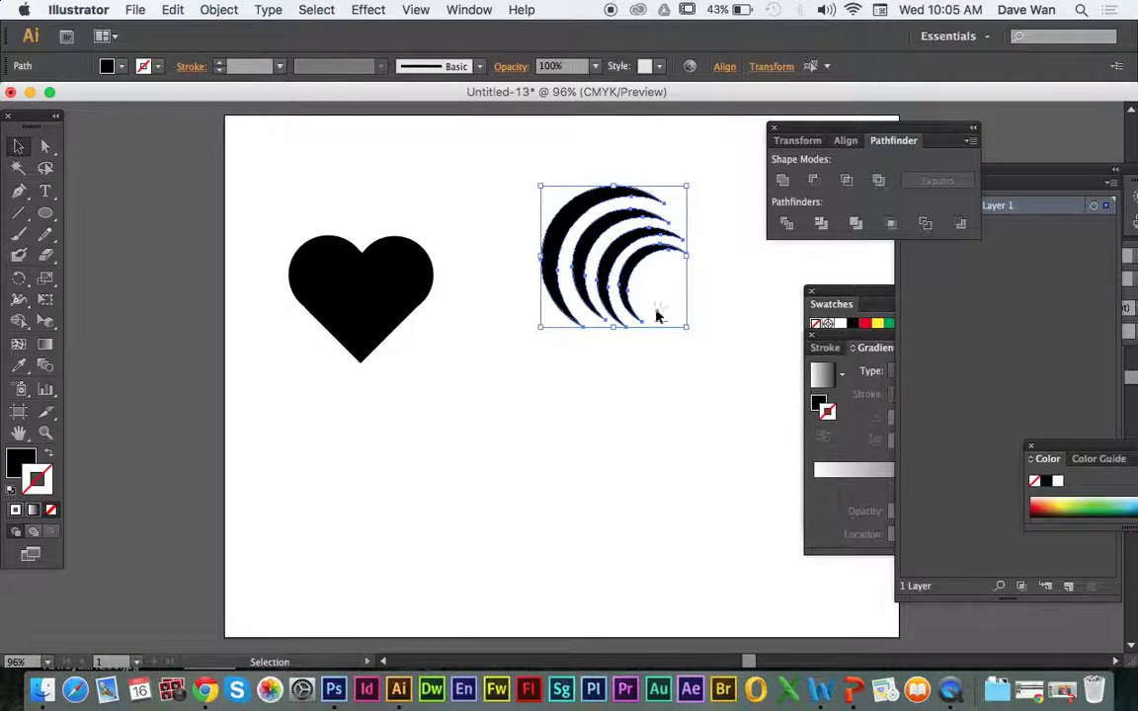
pyautogui.click(670, 395)
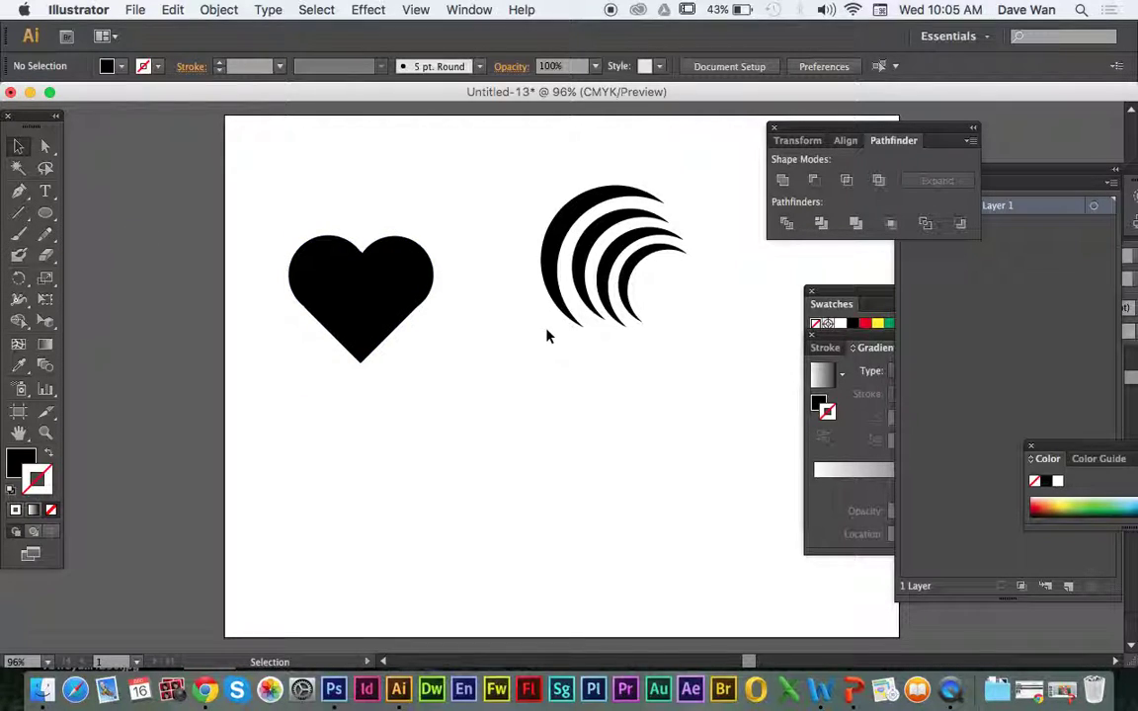
# Pull the largest arc out below, then move the arcs top-right and heart top-left
pyautogui.moveTo(545, 281); pyautogui.dragTo(563, 383)
pyautogui.click(575, 252)
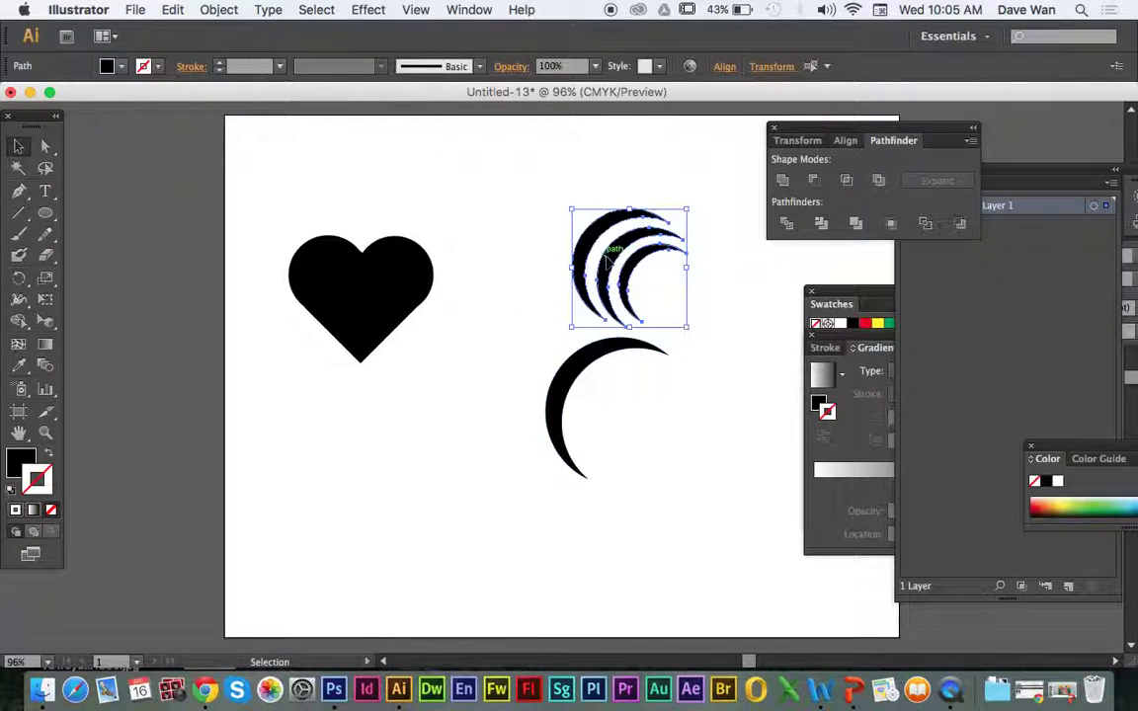
pyautogui.moveTo(563, 229); pyautogui.dragTo(619, 168)
pyautogui.click(482, 316)
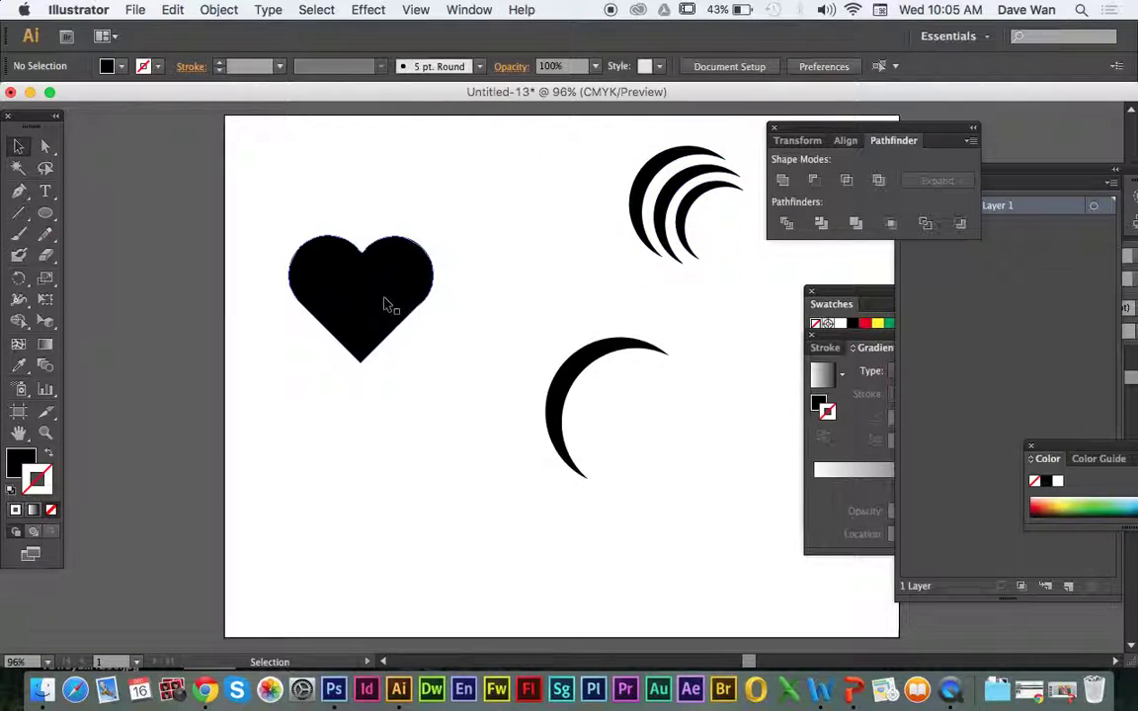
pyautogui.moveTo(366, 308); pyautogui.dragTo(347, 221)
pyautogui.click(464, 406)
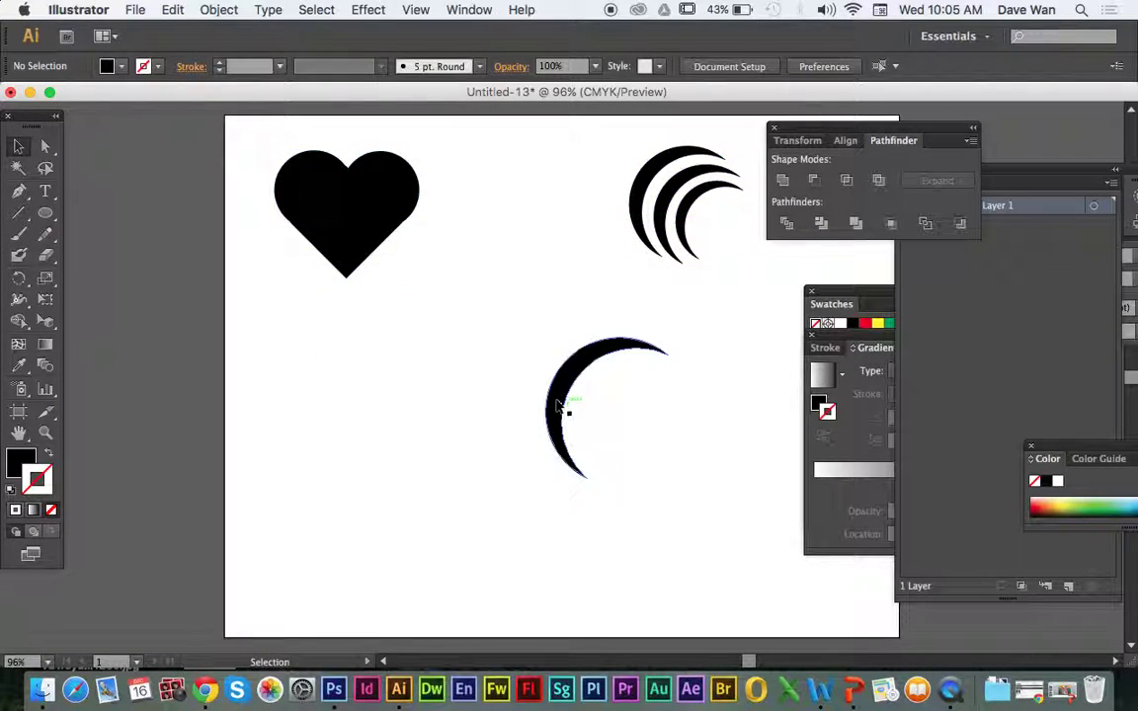
# Shrink and reposition the lone crescent, then make a copy of it
pyautogui.click(553, 403)
pyautogui.moveTo(553, 403); pyautogui.dragTo(540, 361)
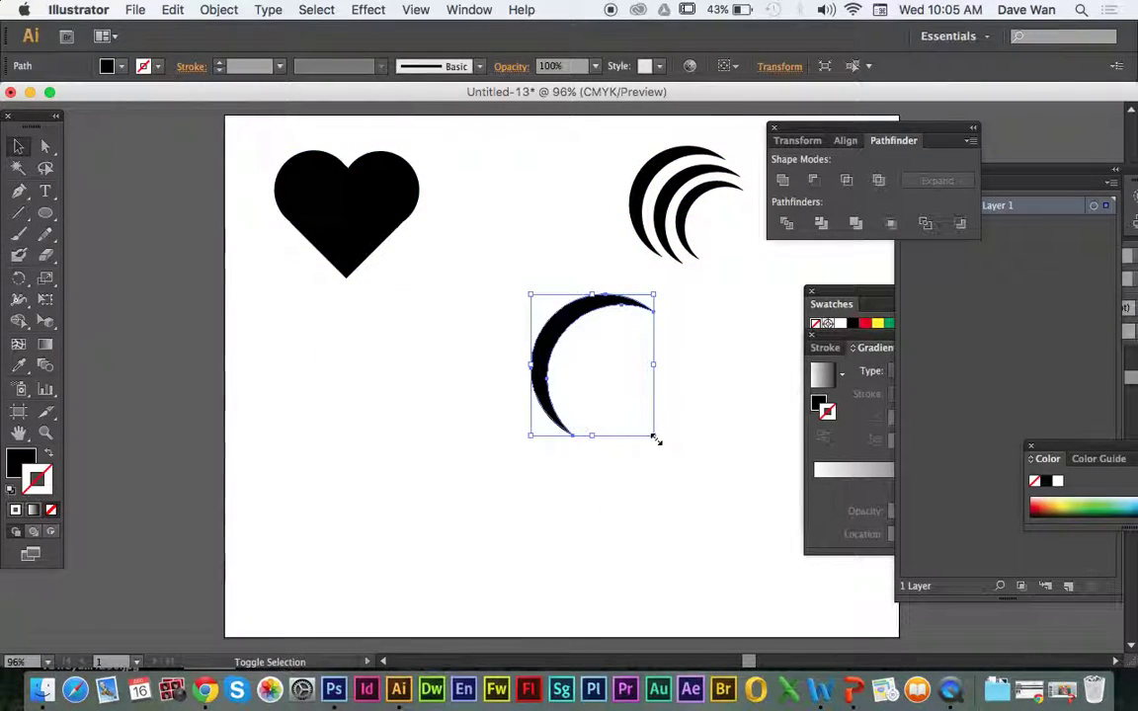
pyautogui.moveTo(654, 437); pyautogui.dragTo(628, 405)
pyautogui.moveTo(551, 334); pyautogui.dragTo(573, 365)
pyautogui.press('a')
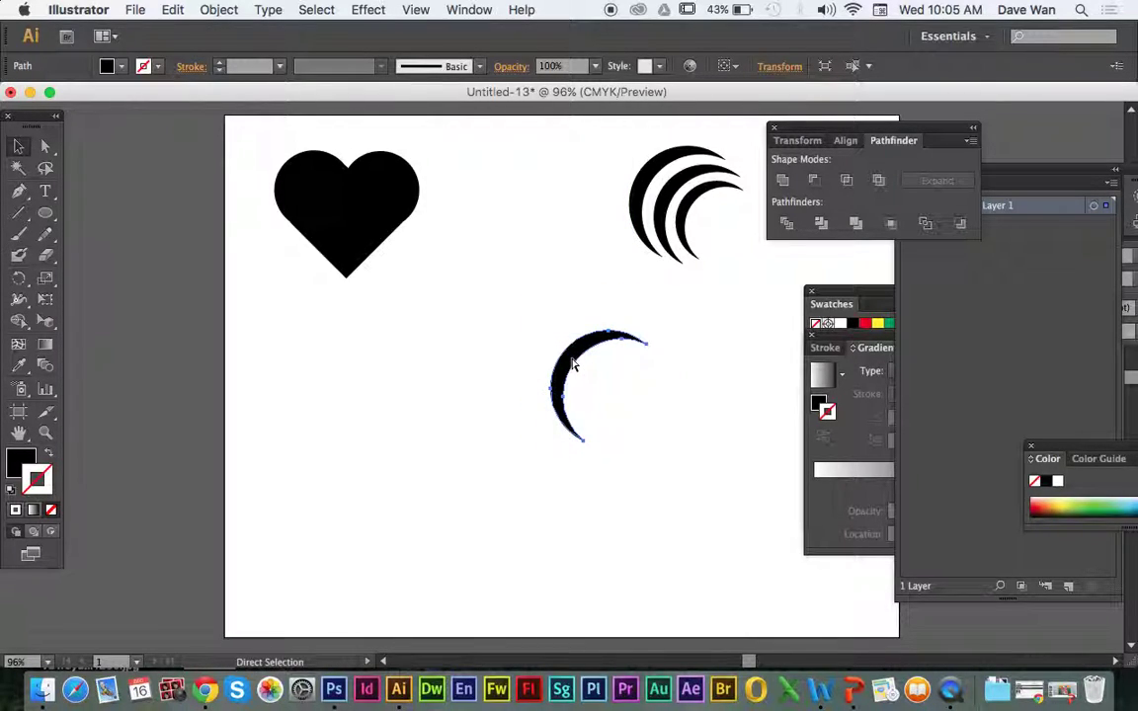
pyautogui.moveTo(578, 365)
pyautogui.mouseDown()
pyautogui.moveTo(530, 373)
pyautogui.moveTo(551, 364)
pyautogui.moveTo(562, 375)
pyautogui.mouseUp()
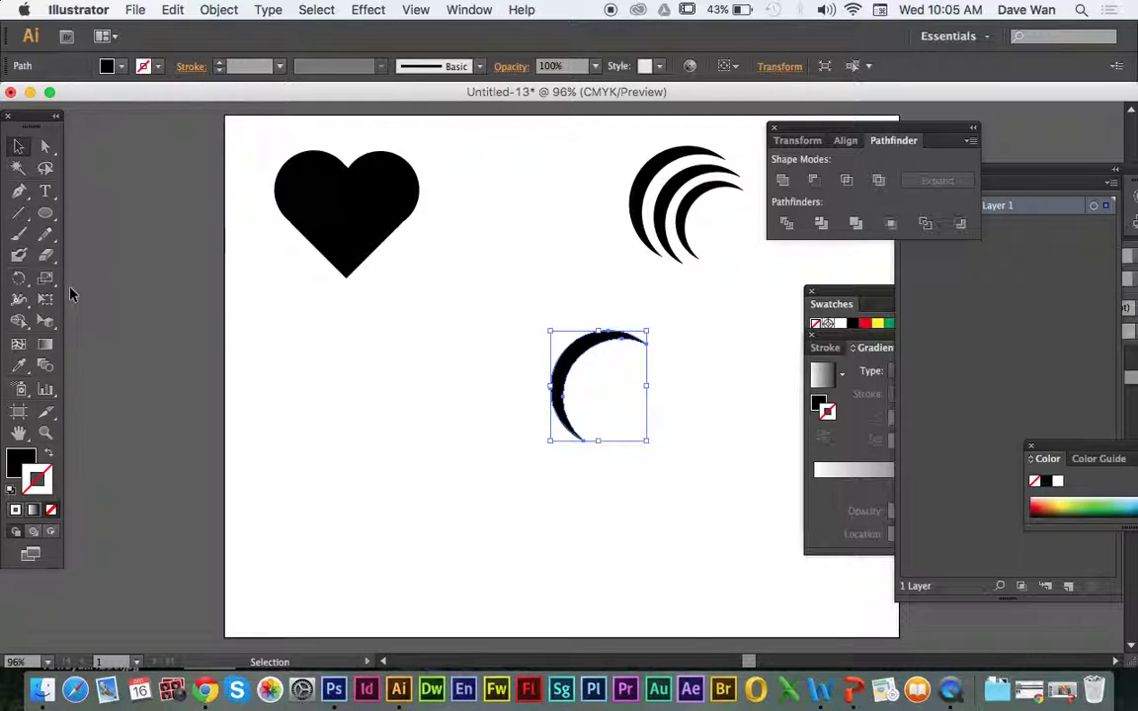
pyautogui.click(20, 278)
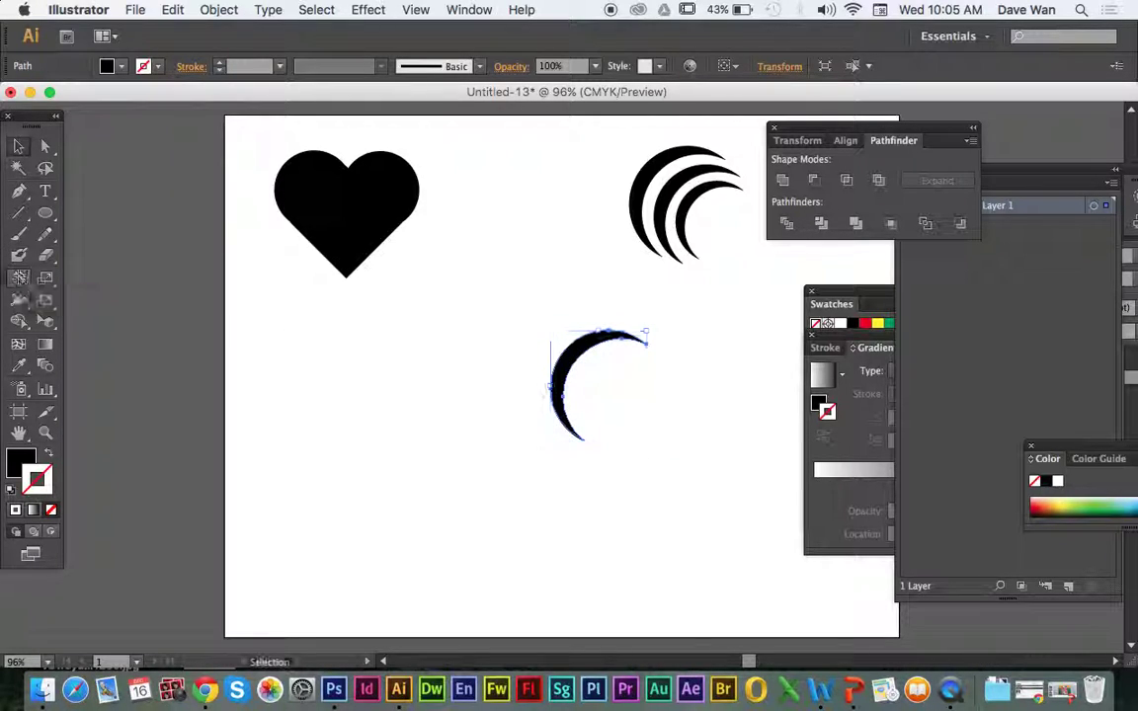
pyautogui.click(20, 278)
# Rotate the crescent copy about 29 degrees with the Rotate tool
pyautogui.click(20, 280)
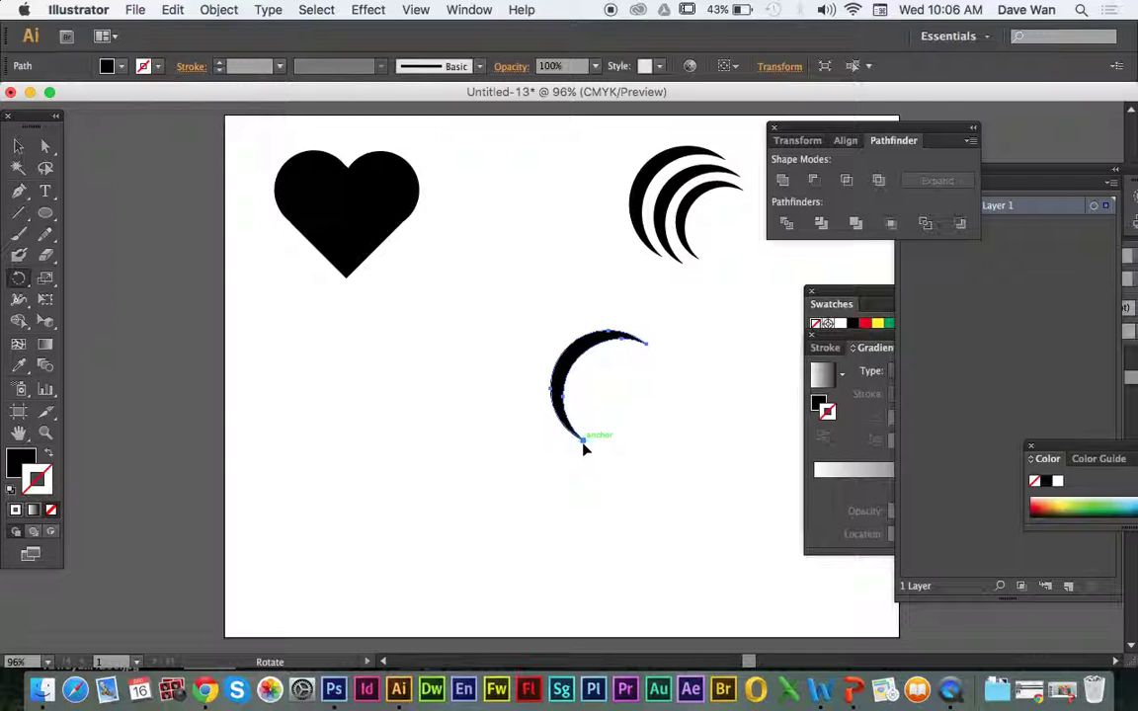
pyautogui.moveTo(572, 367); pyautogui.dragTo(539, 381)
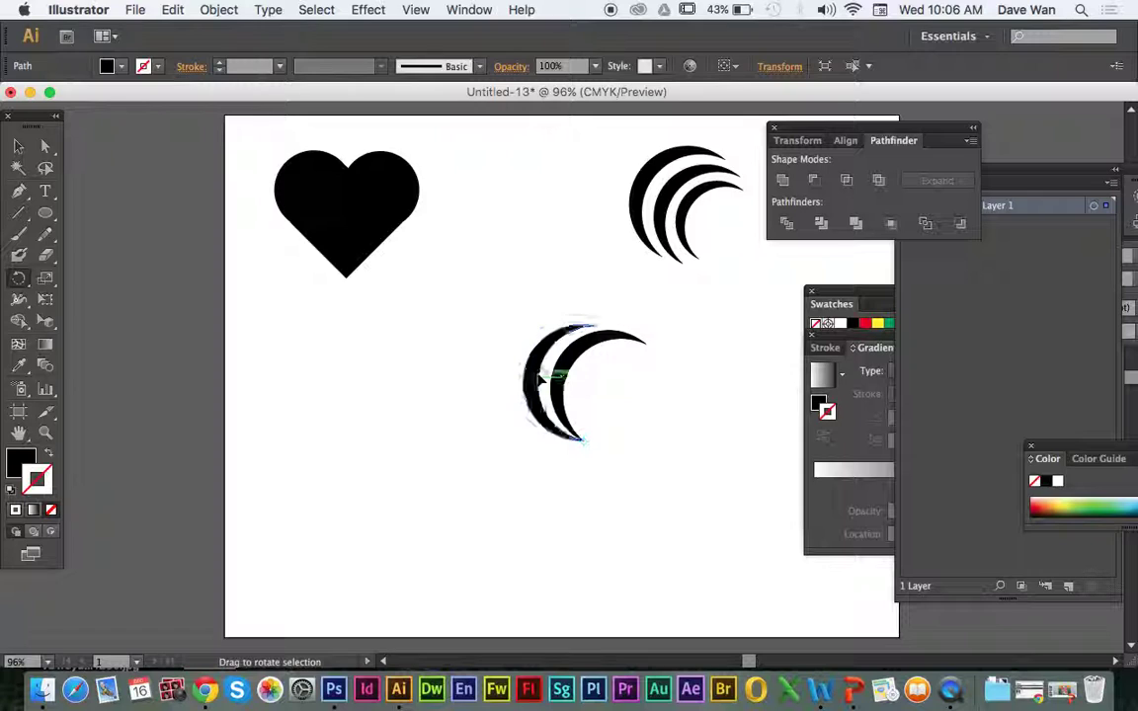
pyautogui.click(18, 145)
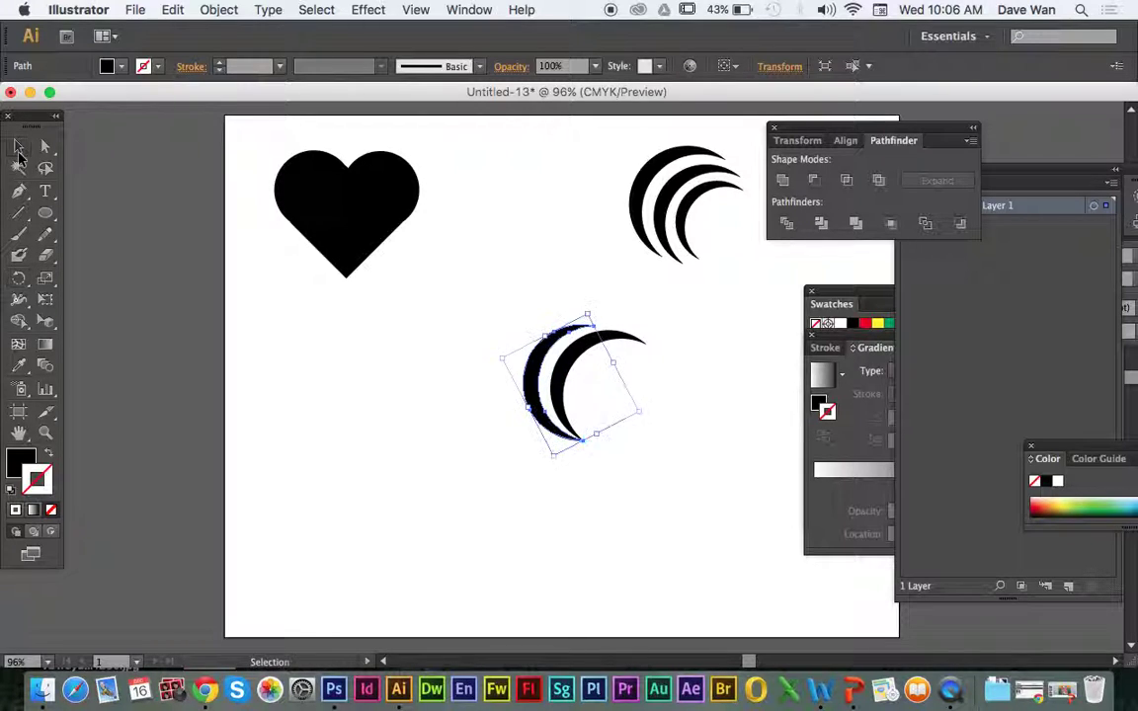
pyautogui.click(462, 381)
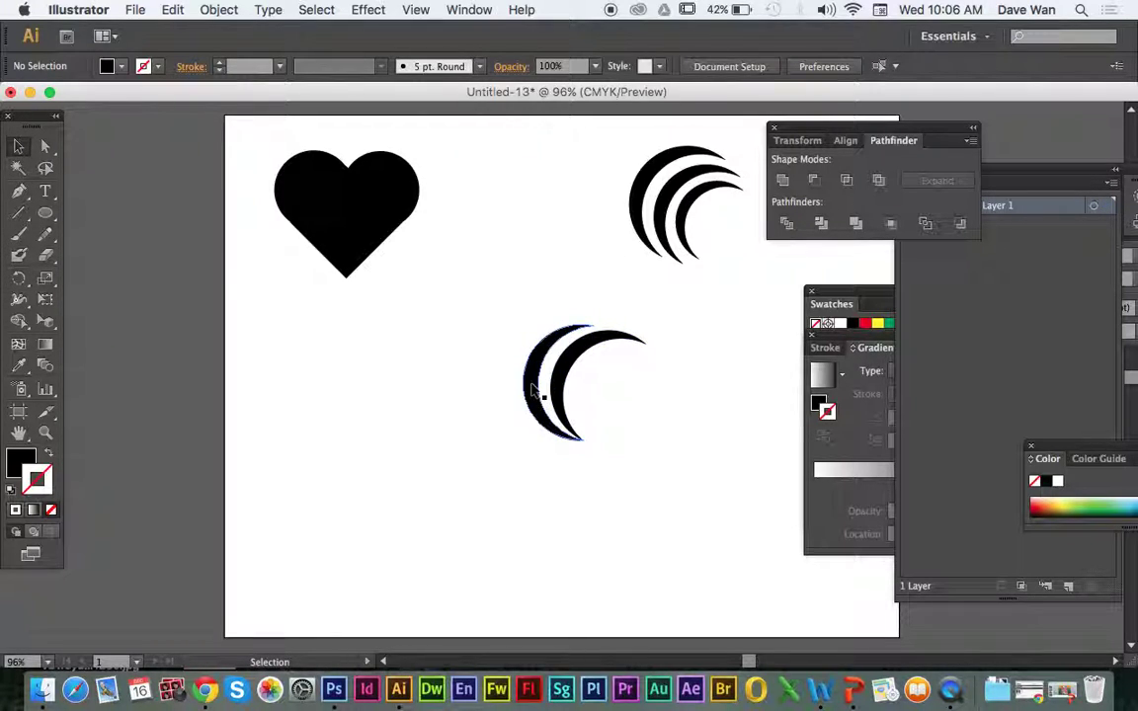
# Copy the crescent again and rotate it around its bottom tip to about 56 degrees
pyautogui.press('a')
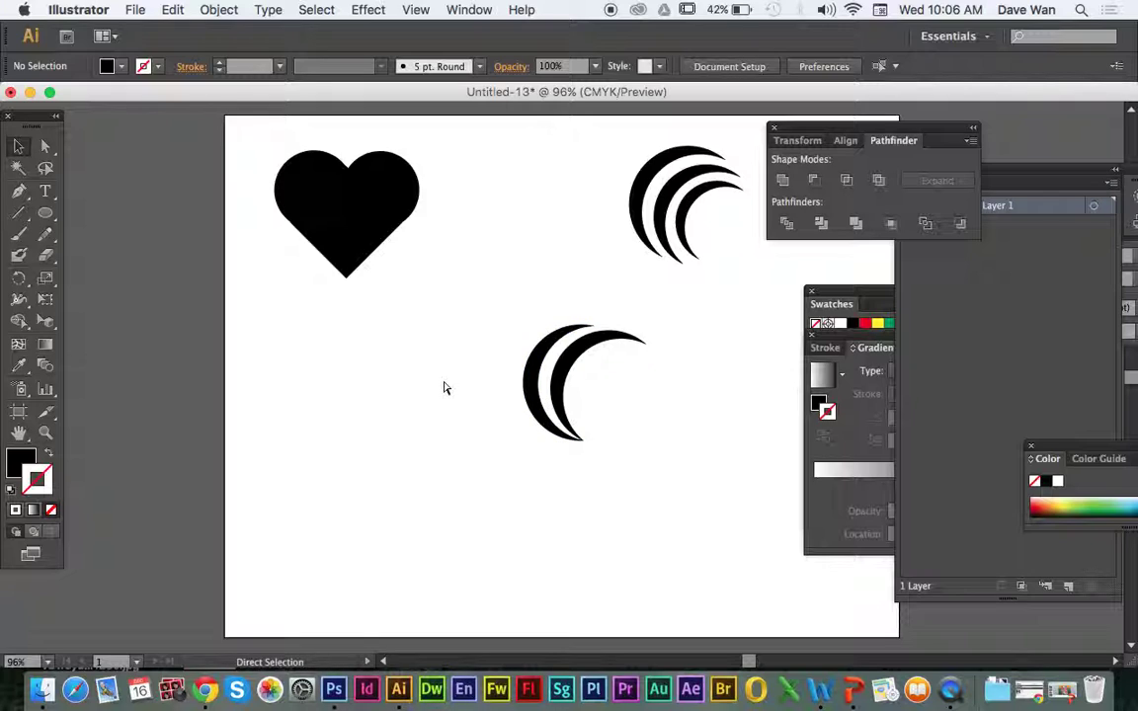
pyautogui.moveTo(541, 367)
pyautogui.mouseDown()
pyautogui.moveTo(531, 365)
pyautogui.moveTo(561, 375)
pyautogui.mouseUp()
pyautogui.click(17, 280)
pyautogui.moveTo(494, 388); pyautogui.dragTo(587, 396)
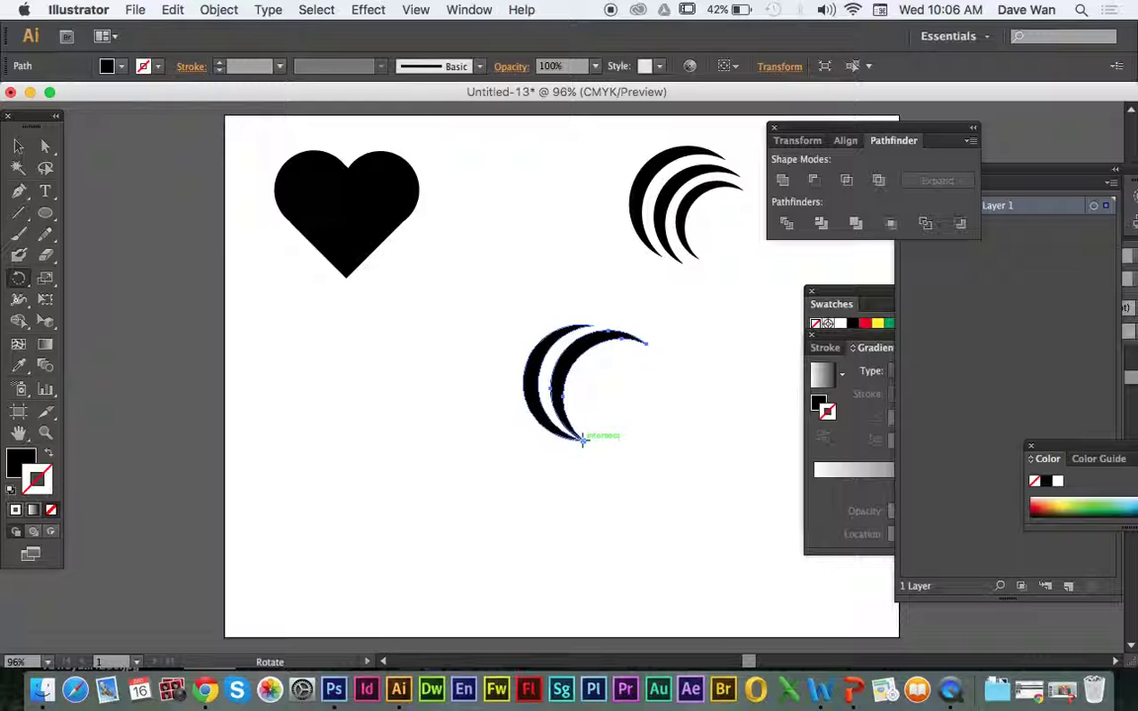
pyautogui.moveTo(583, 441); pyautogui.dragTo(583, 441)
pyautogui.moveTo(572, 371); pyautogui.dragTo(505, 405)
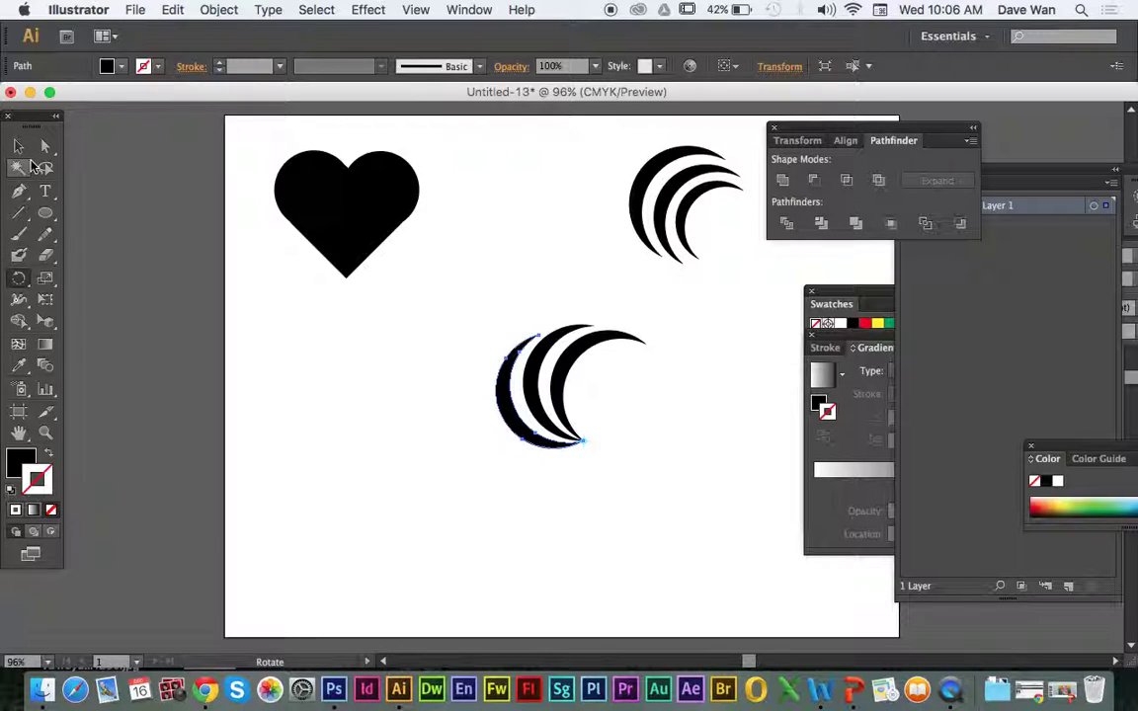
pyautogui.click(20, 148)
pyautogui.click(334, 340)
# Rotate-copy the crescent cluster downward, repeat with Cmd+D, and move the fan lower
pyautogui.moveTo(420, 372); pyautogui.dragTo(579, 446)
pyautogui.press('a')
pyautogui.press('v')
pyautogui.moveTo(497, 400)
pyautogui.mouseDown()
pyautogui.moveTo(503, 433)
pyautogui.moveTo(501, 409)
pyautogui.mouseUp()
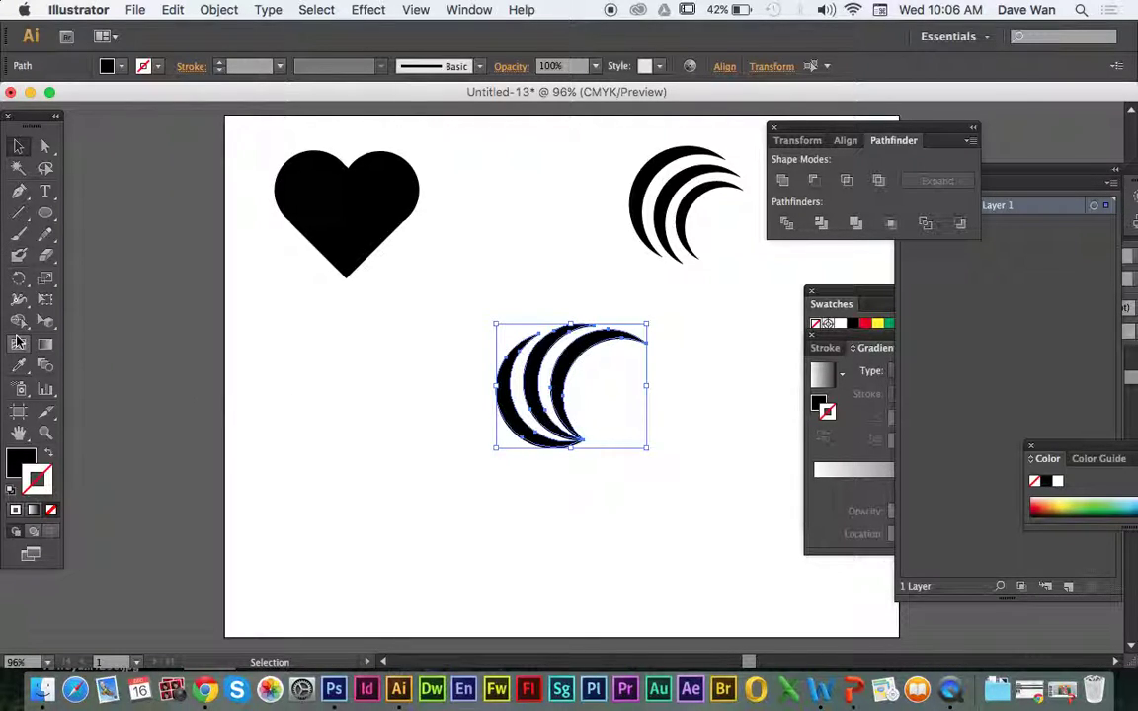
pyautogui.click(14, 281)
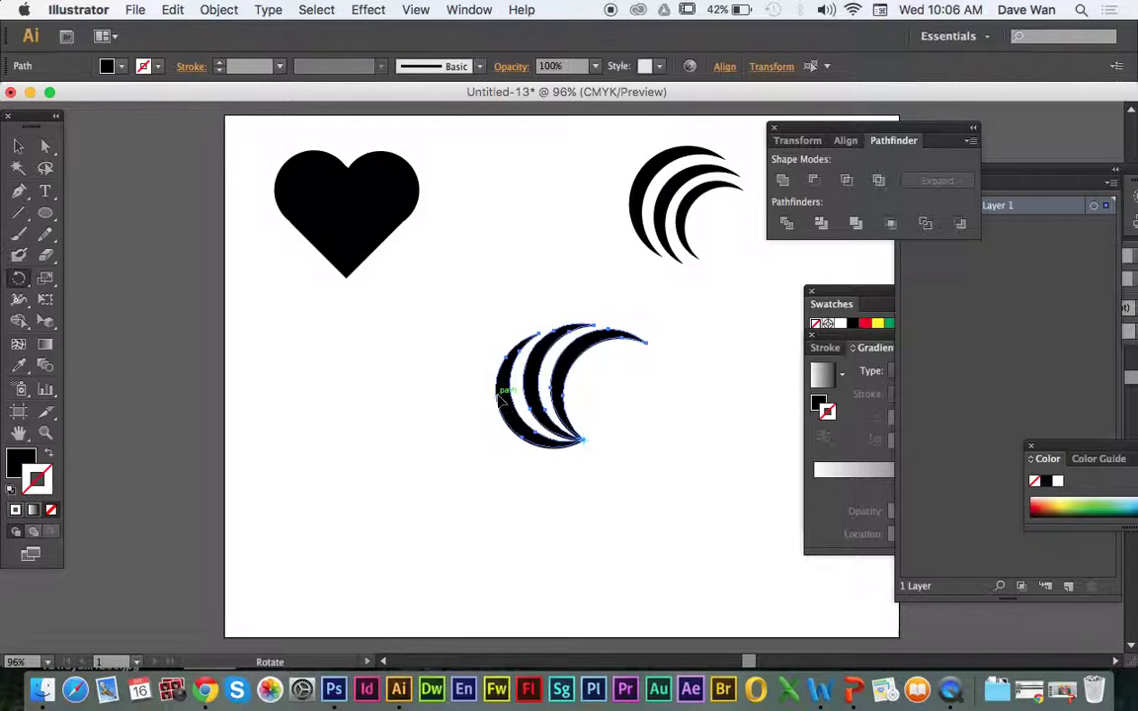
pyautogui.moveTo(501, 394); pyautogui.dragTo(520, 541)
pyautogui.click(17, 145)
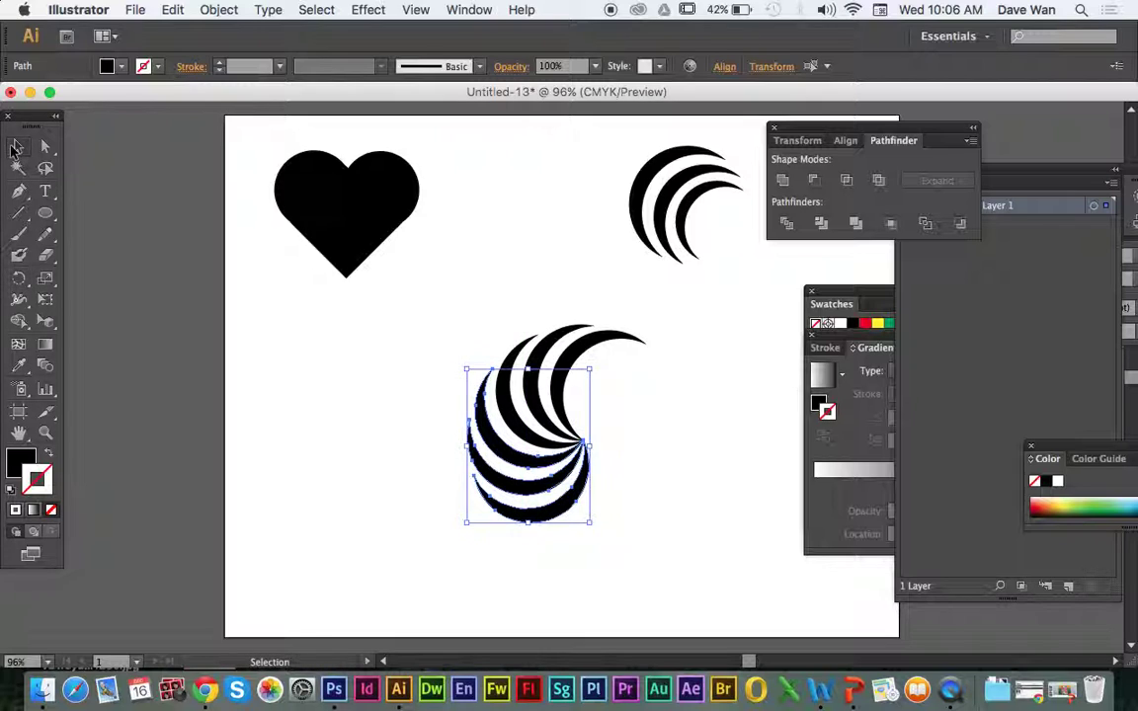
pyautogui.click(320, 341)
pyautogui.moveTo(441, 358); pyautogui.dragTo(601, 501)
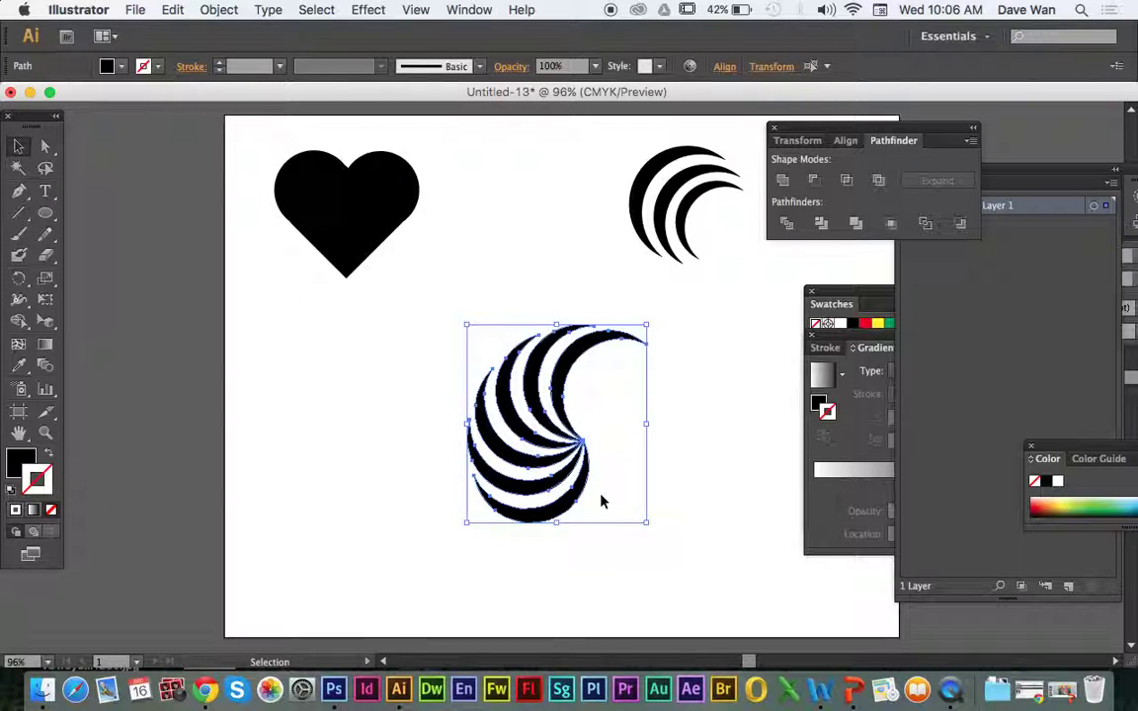
pyautogui.press('super+d')
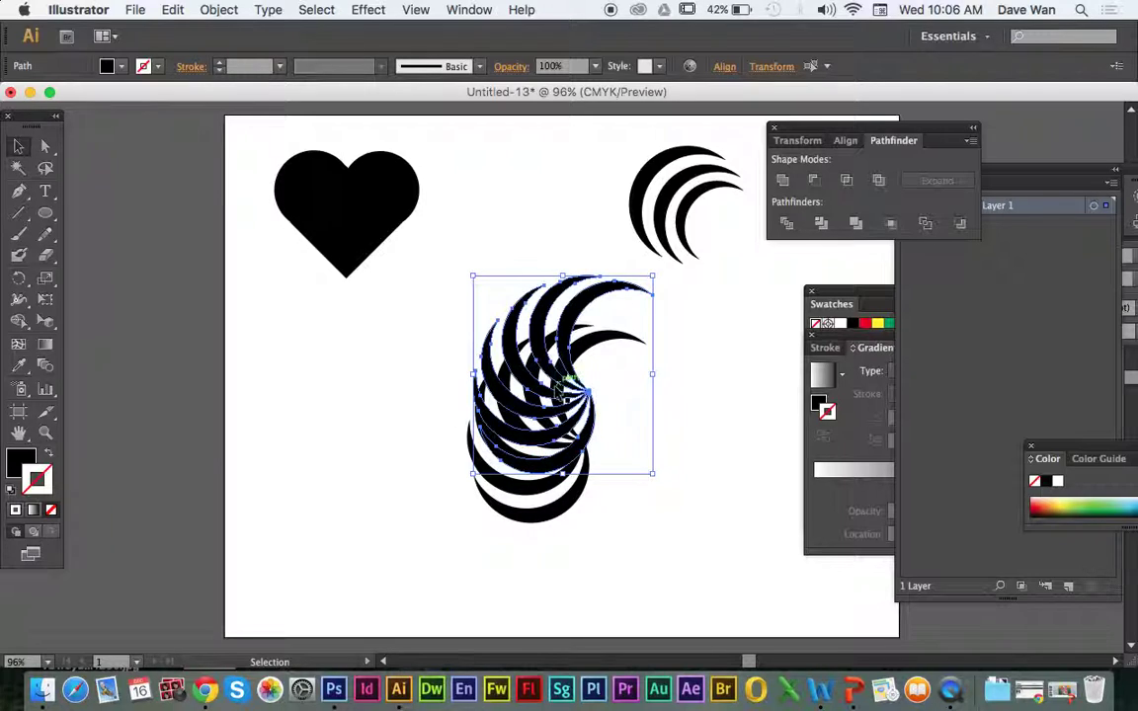
pyautogui.moveTo(525, 370); pyautogui.dragTo(514, 426)
# Rotate a copy of the half swirl to close the circle, undoing a misplaced attempt
pyautogui.click(16, 280)
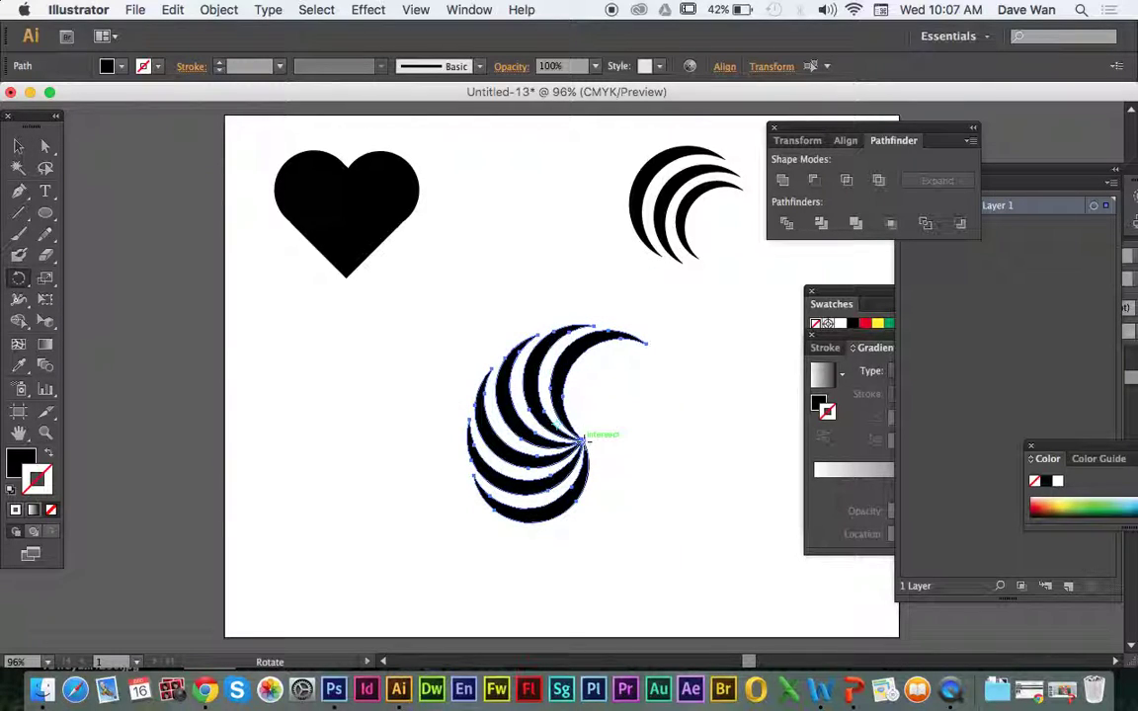
pyautogui.moveTo(474, 395); pyautogui.dragTo(624, 466)
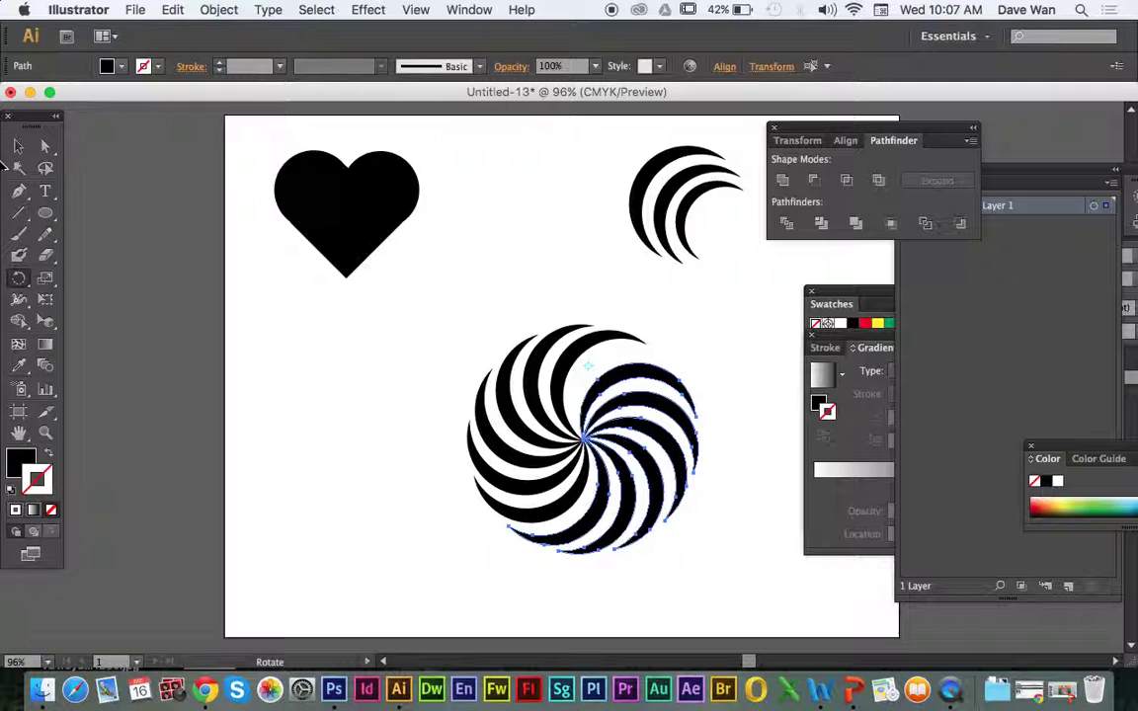
pyautogui.press('super+z')
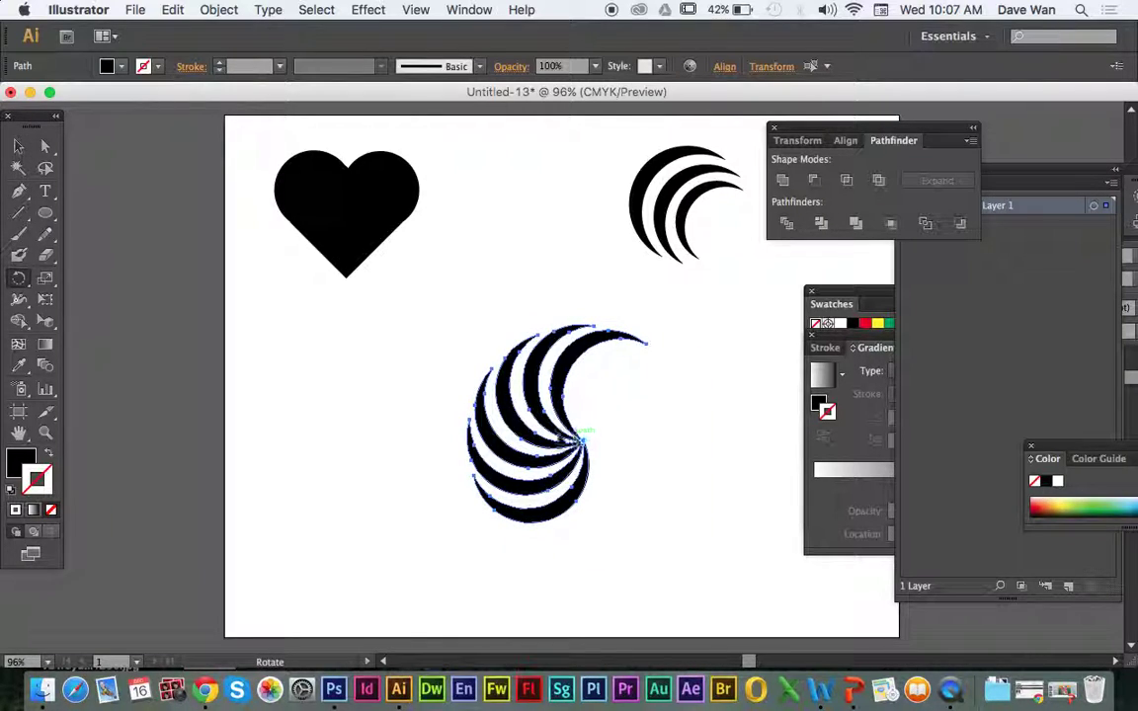
pyautogui.moveTo(489, 358); pyautogui.dragTo(641, 524)
# Move the stray blade at the top into the swirl's gap and rotate it to fit evenly
pyautogui.click(19, 146)
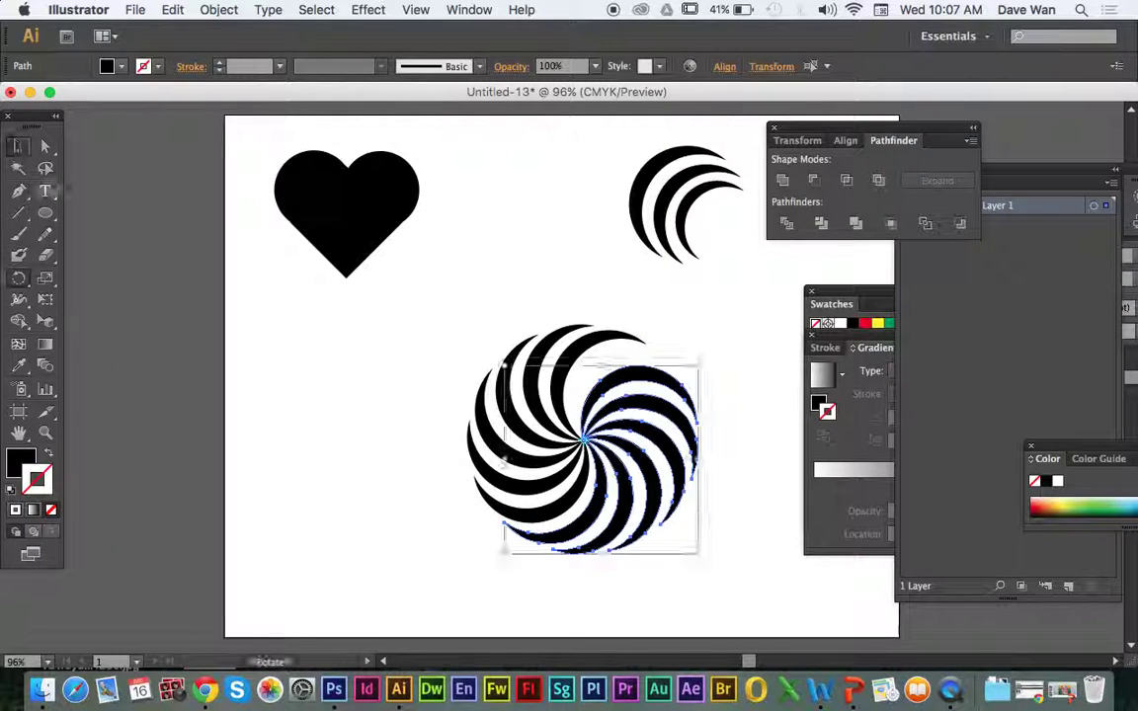
pyautogui.click(315, 361)
pyautogui.click(533, 367)
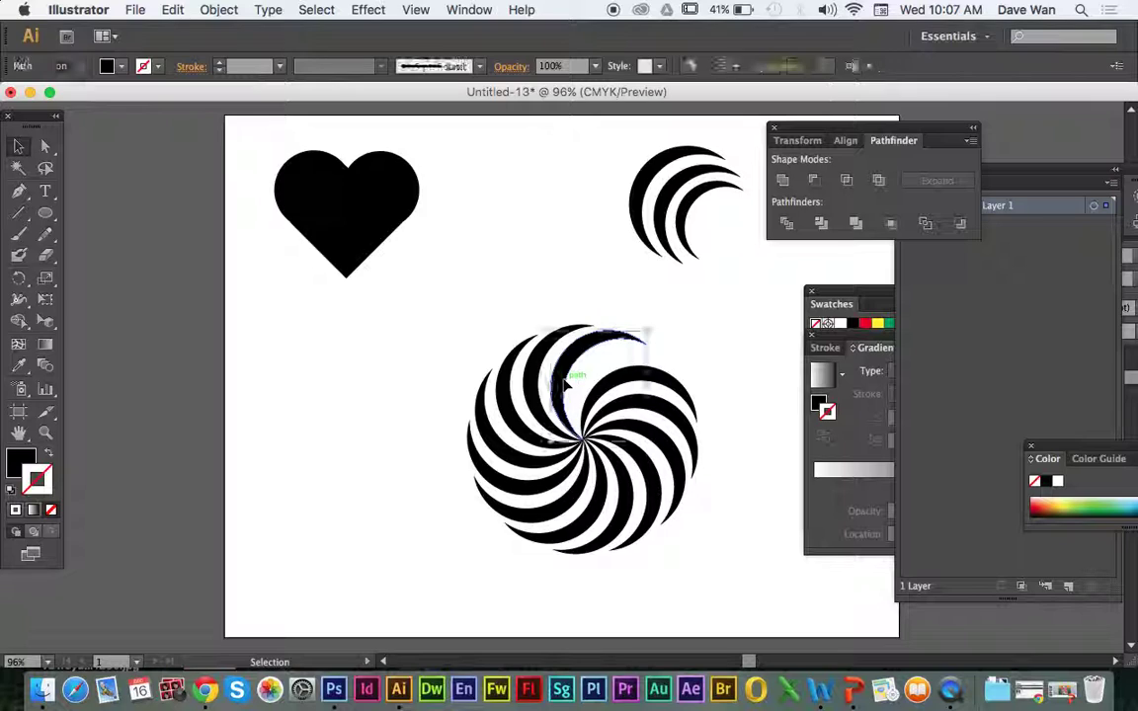
pyautogui.moveTo(516, 376); pyautogui.dragTo(598, 381)
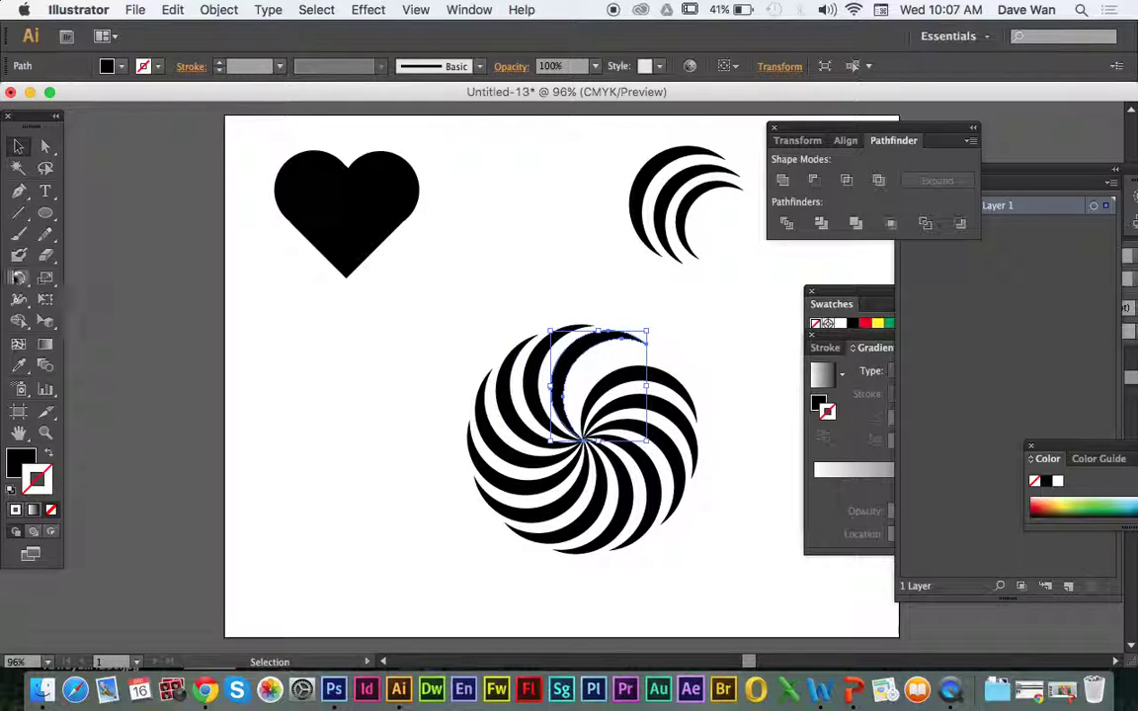
pyautogui.click(18, 278)
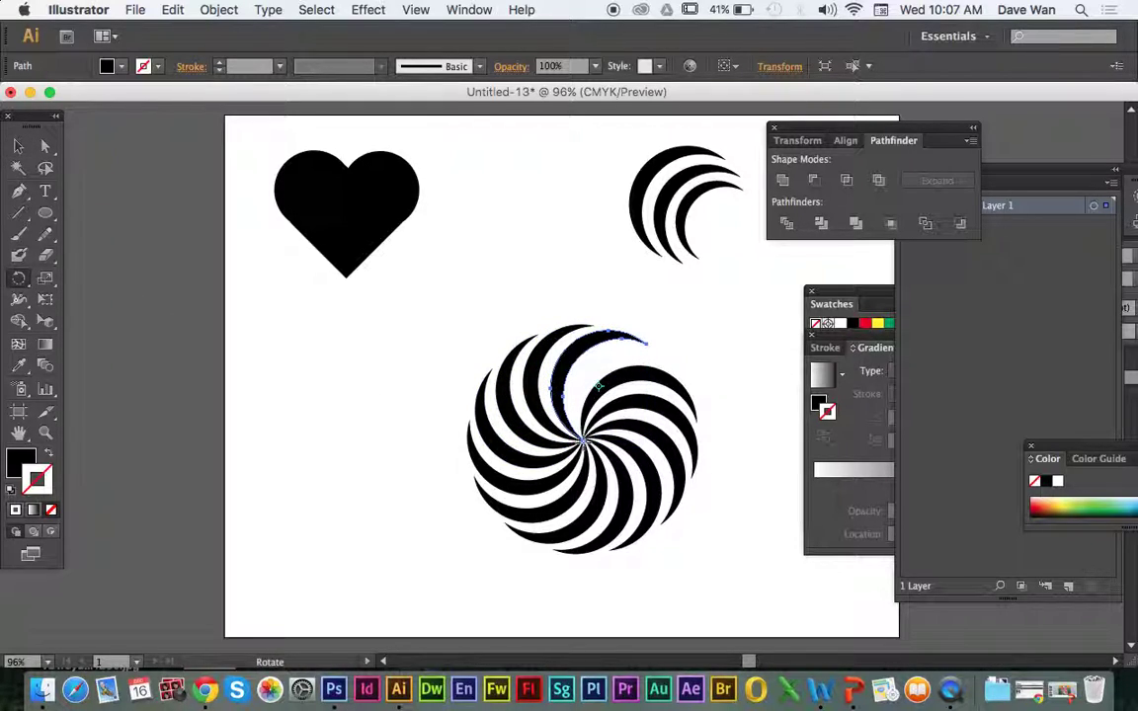
pyautogui.moveTo(566, 371); pyautogui.dragTo(591, 377)
pyautogui.press('v')
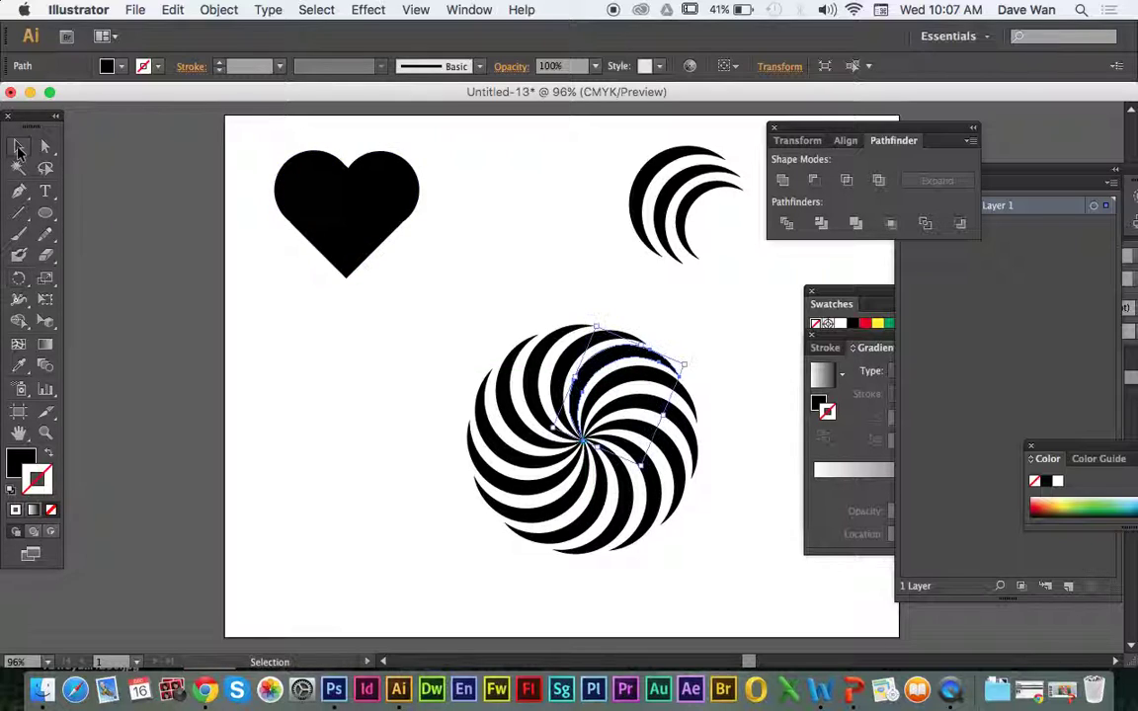
pyautogui.click(437, 366)
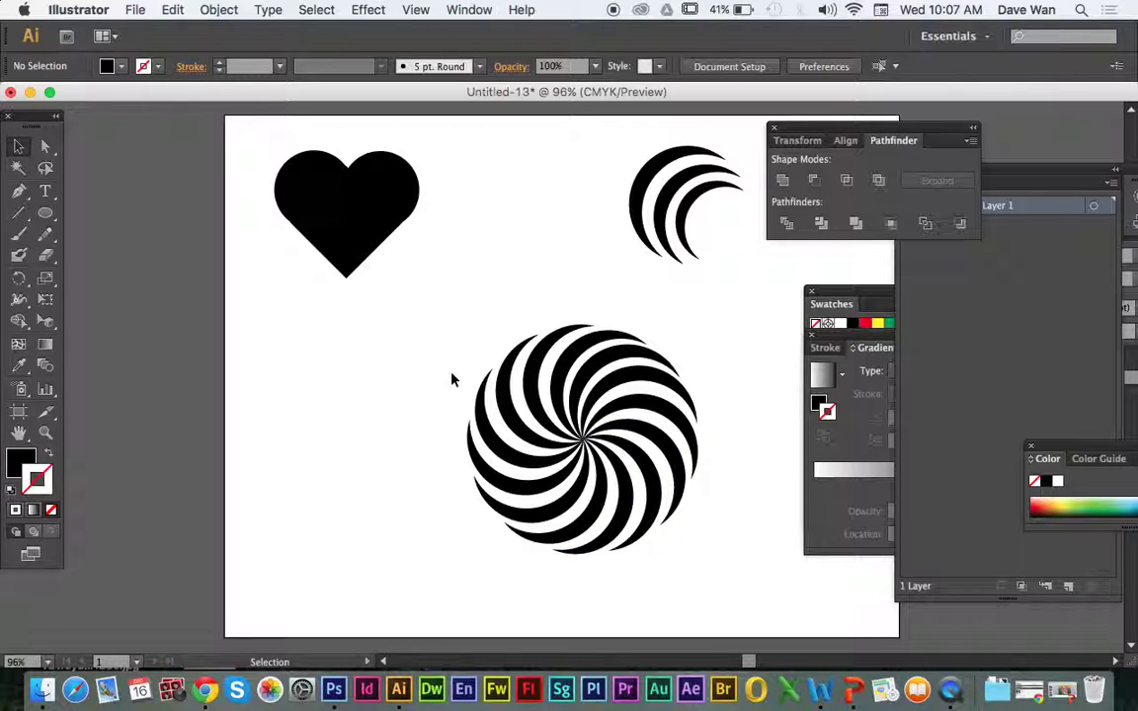
# Test-pull one stripe out of the swirl, then undo the move
pyautogui.moveTo(457, 362); pyautogui.dragTo(737, 573)
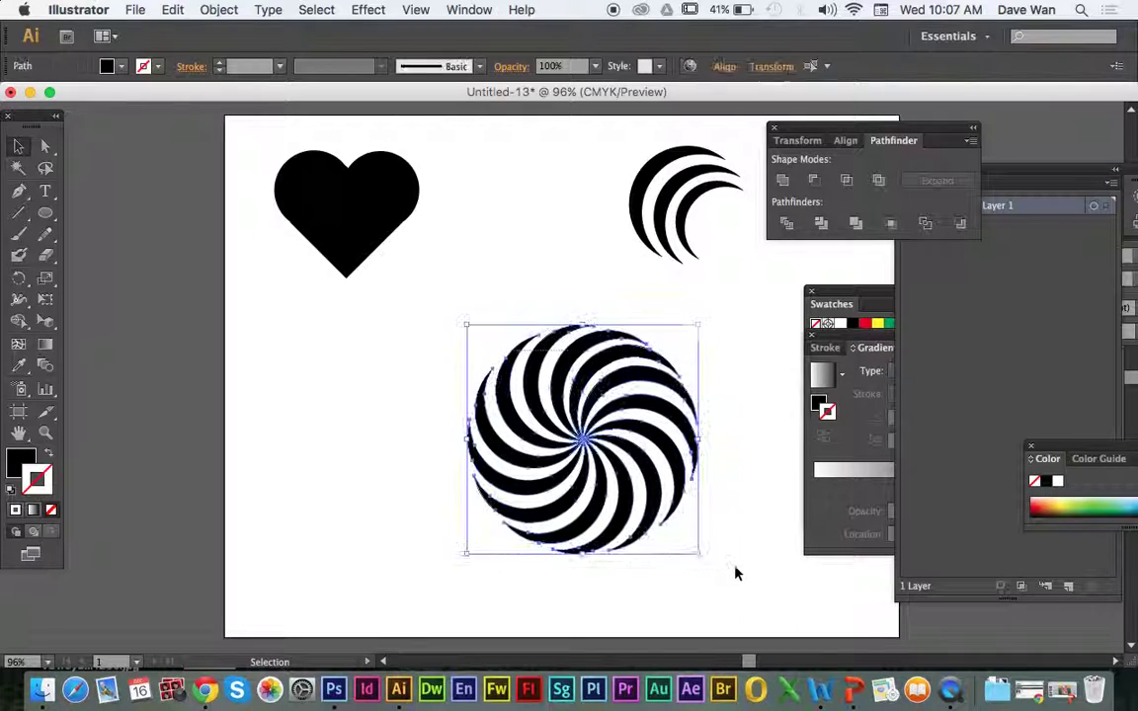
pyautogui.click(736, 568)
pyautogui.moveTo(632, 399); pyautogui.dragTo(694, 400)
pyautogui.press('cmd+z')
pyautogui.click(661, 571)
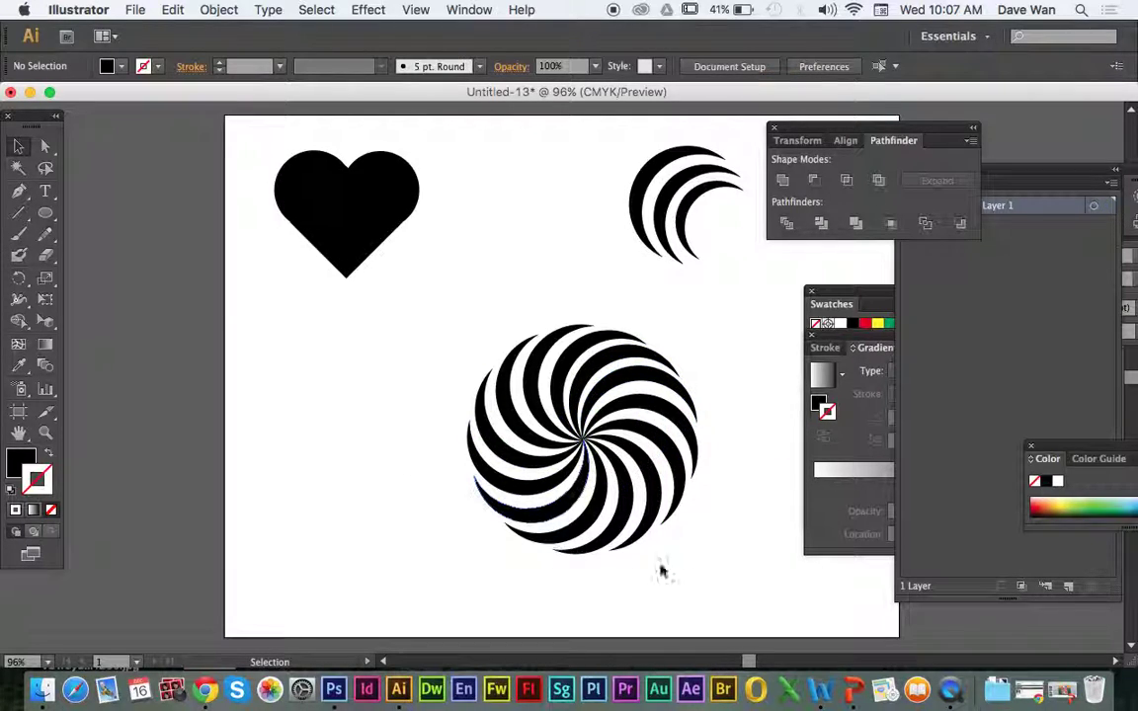
# Marquee-select all the swirl's blades and group them with Cmd+G, then check the group
pyautogui.moveTo(563, 457); pyautogui.dragTo(417, 360)
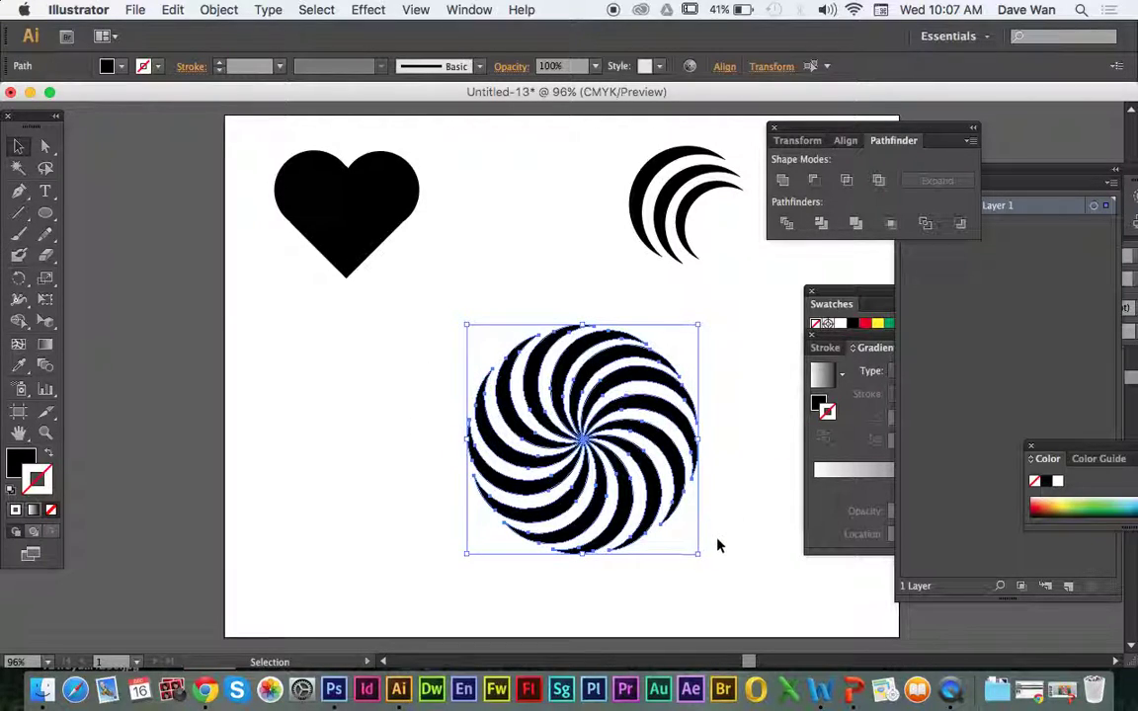
pyautogui.click(731, 569)
pyautogui.moveTo(731, 569); pyautogui.dragTo(401, 325)
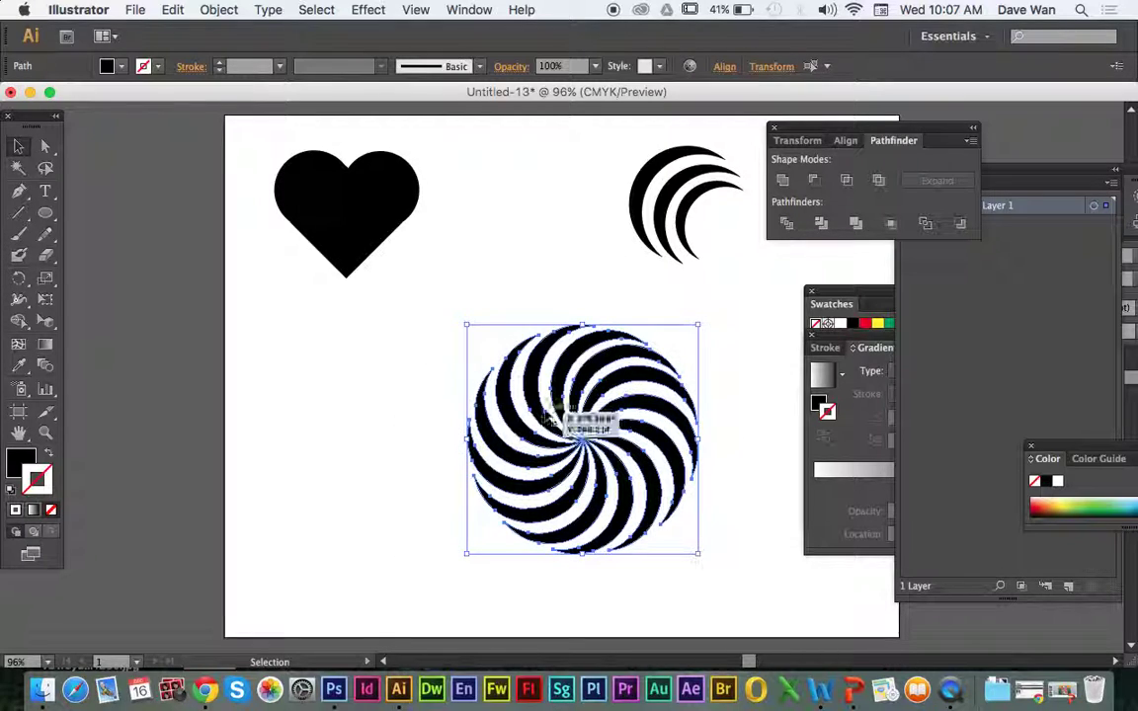
pyautogui.press('cmd+g')
pyautogui.click(449, 436)
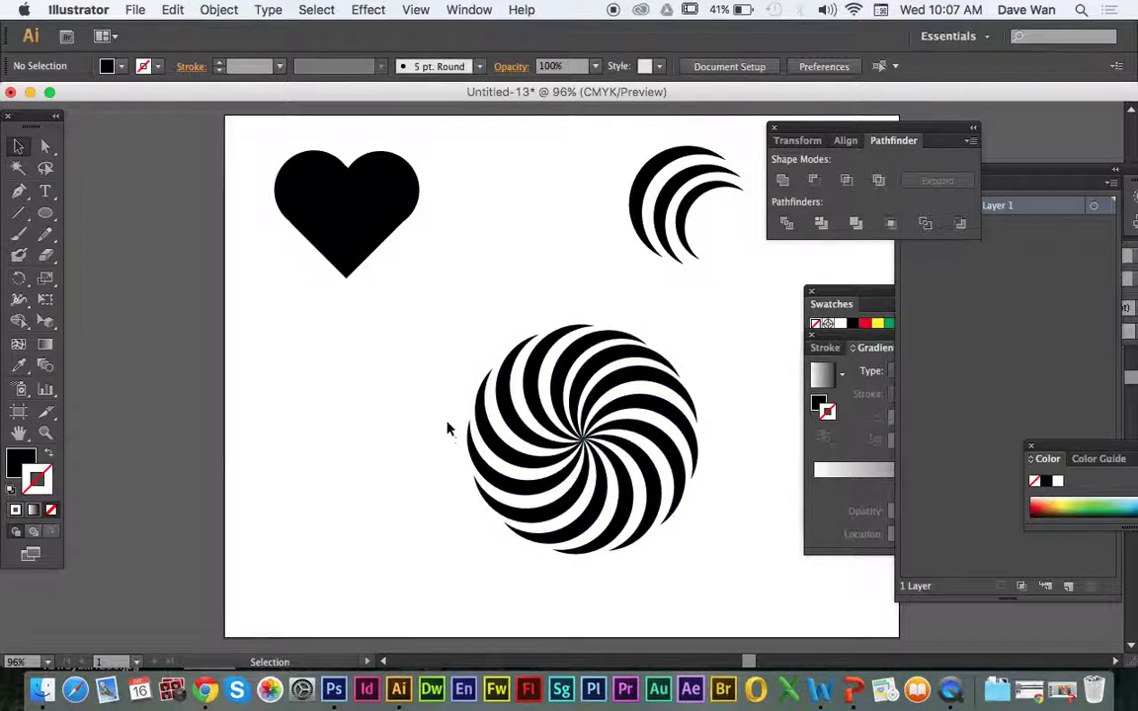
pyautogui.click(589, 374)
pyautogui.click(722, 445)
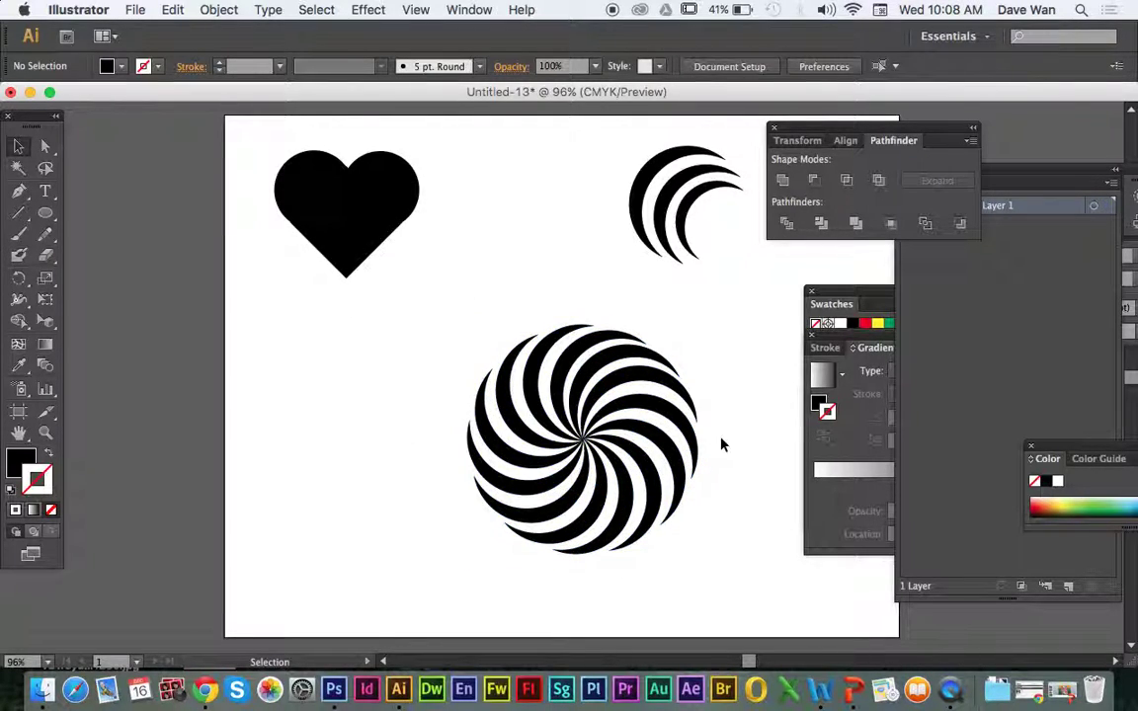
# Test-move the outer small crescent to the left, then undo it
pyautogui.moveTo(734, 254); pyautogui.dragTo(564, 178)
pyautogui.click(602, 234)
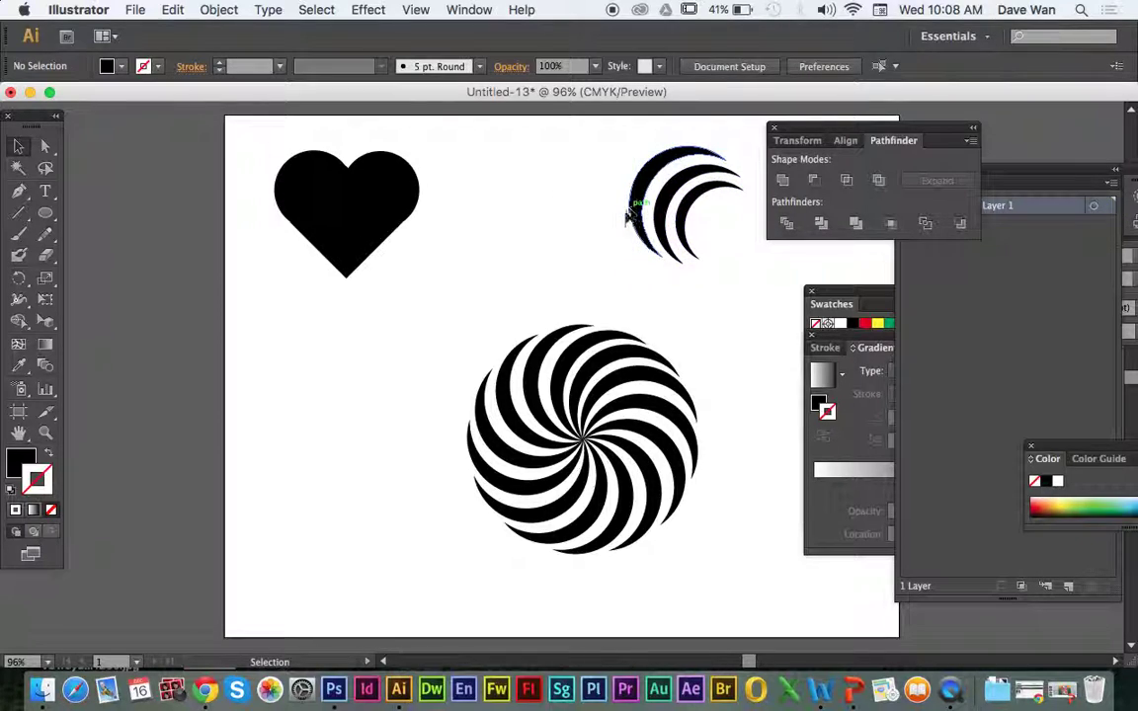
pyautogui.moveTo(630, 208); pyautogui.dragTo(506, 237)
pyautogui.press('super+z')
pyautogui.press('super+z')
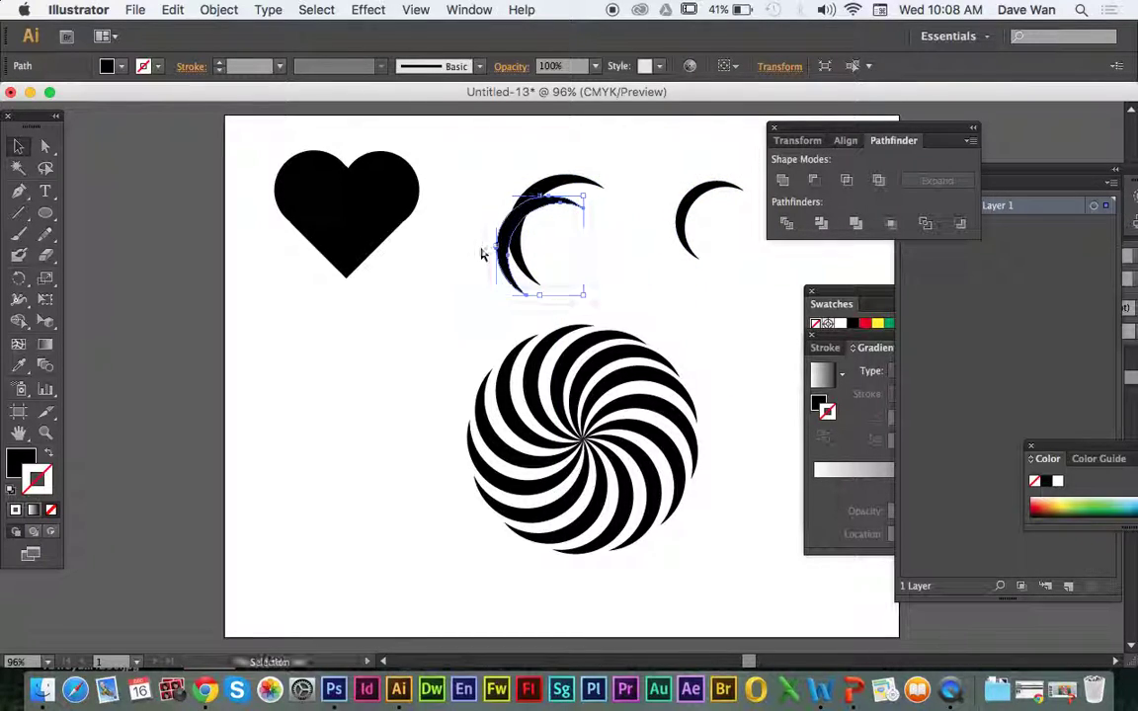
pyautogui.press('v')
pyautogui.click(739, 302)
# Group the three small crescents at the top right and check the group
pyautogui.moveTo(739, 296); pyautogui.dragTo(523, 180)
pyautogui.click(570, 224)
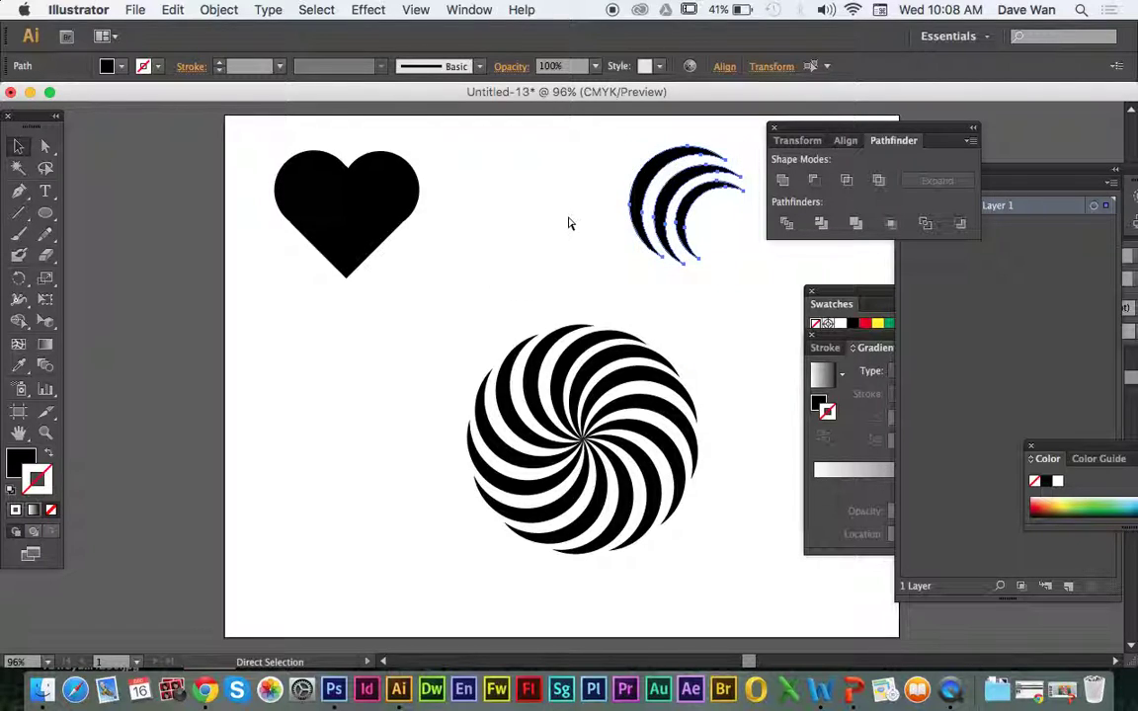
pyautogui.press('super+z')
pyautogui.press('super+g')
pyautogui.click(544, 217)
pyautogui.click(668, 223)
pyautogui.click(679, 286)
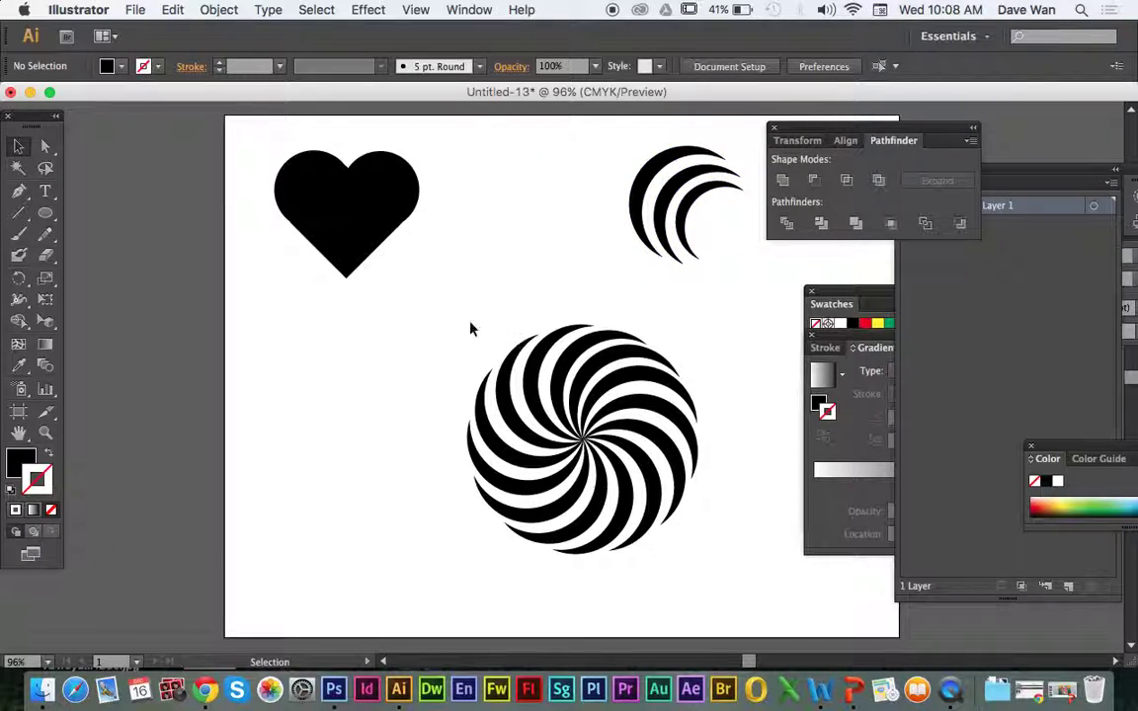
pyautogui.moveTo(464, 325); pyautogui.dragTo(748, 534)
# Inspect one arm of the swirl, toggling between Direct Selection and Selection tools
pyautogui.press('a')
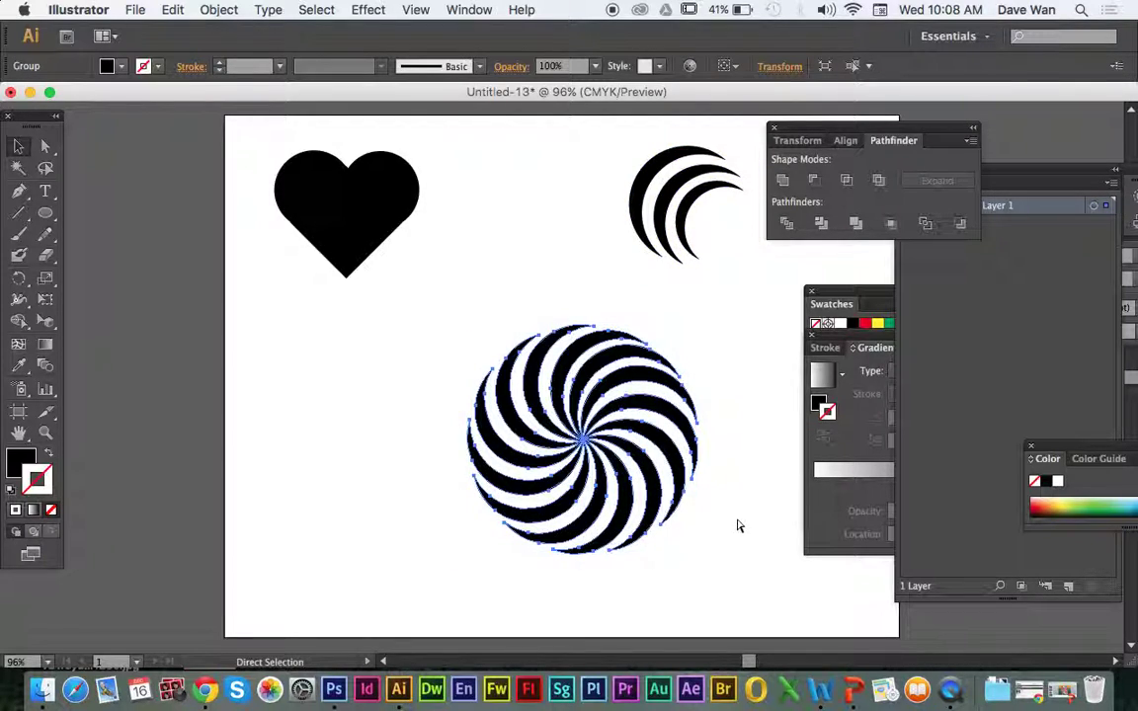
pyautogui.press('v')
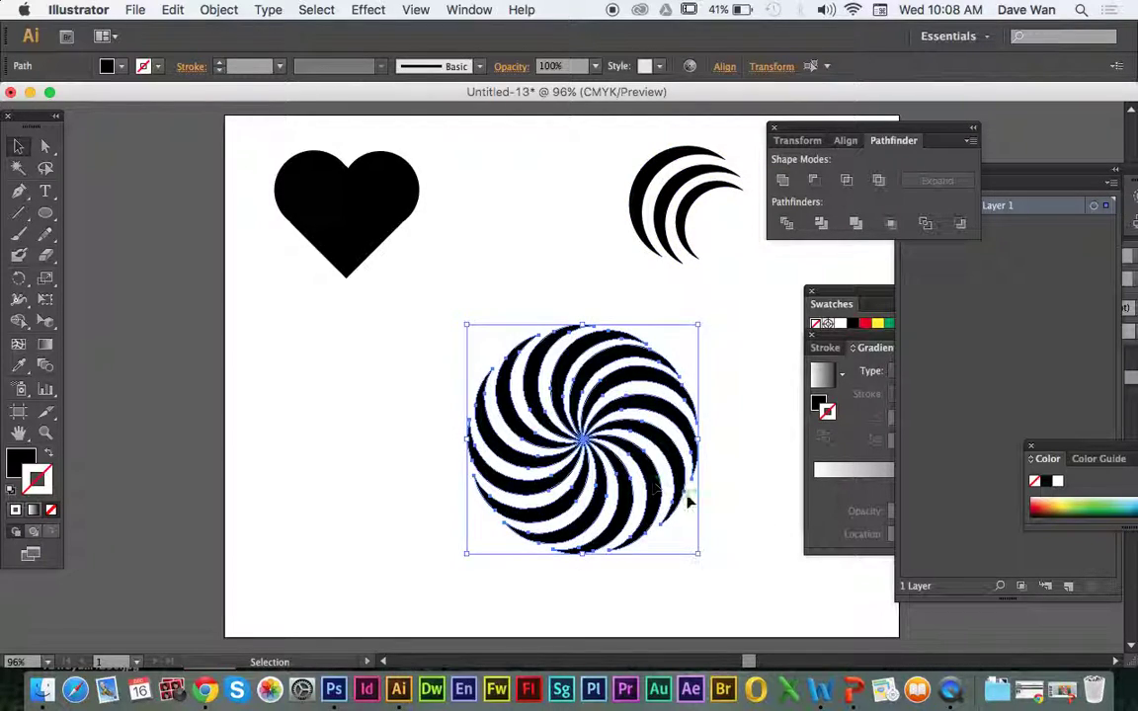
pyautogui.click(688, 504)
pyautogui.press('a')
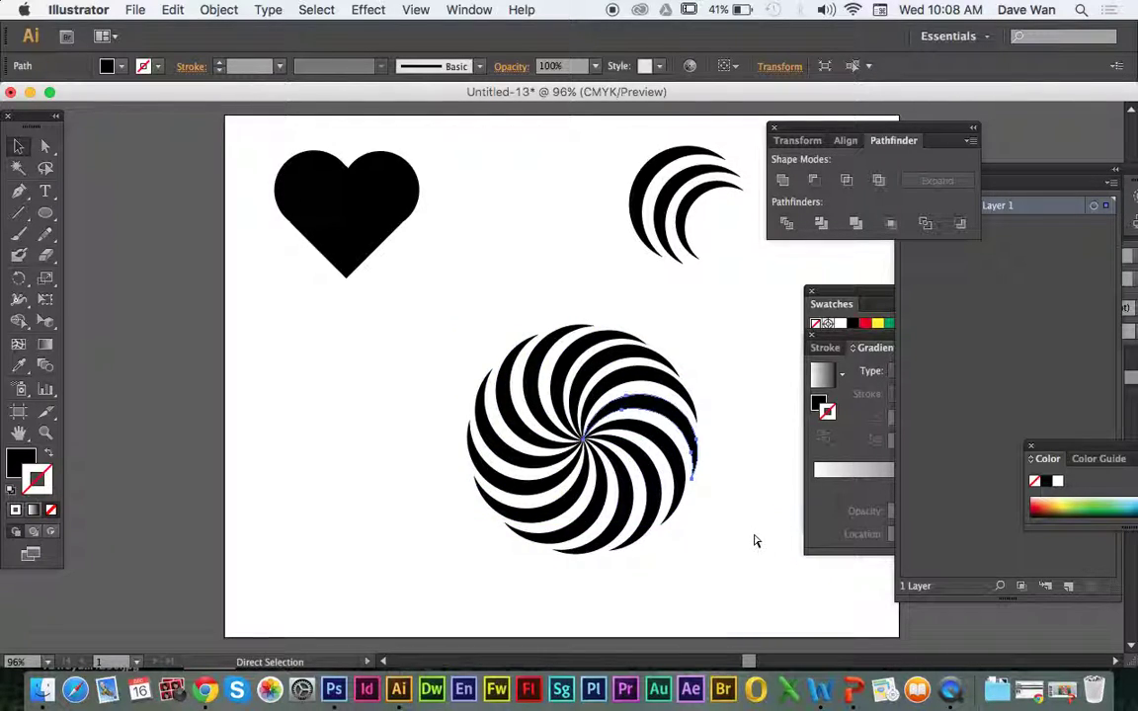
pyautogui.press('v')
pyautogui.click(473, 326)
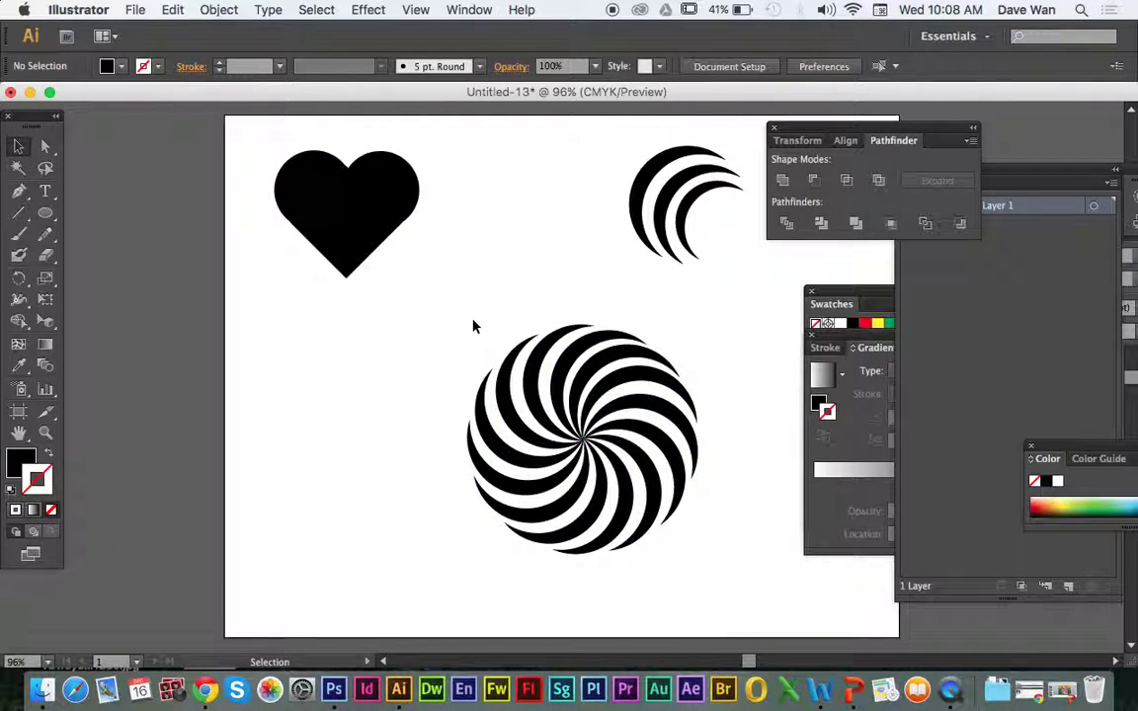
# Marquee-select the whole swirl and group it via Object > Group
pyautogui.moveTo(421, 298); pyautogui.dragTo(703, 516)
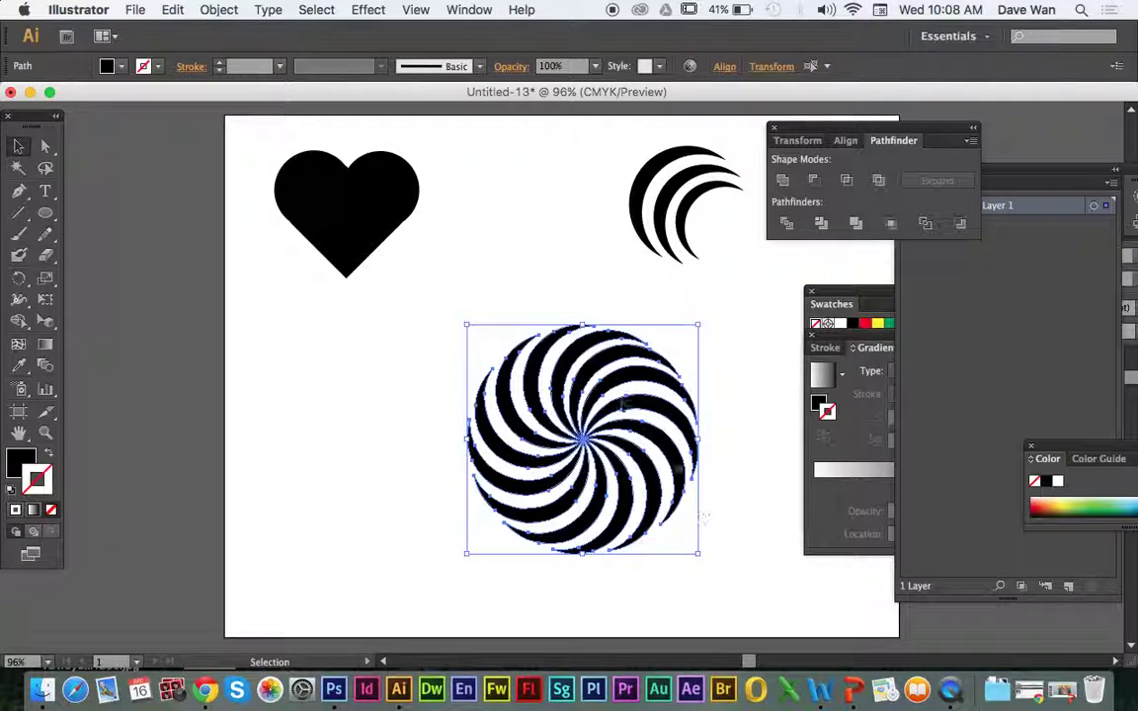
pyautogui.click(218, 9)
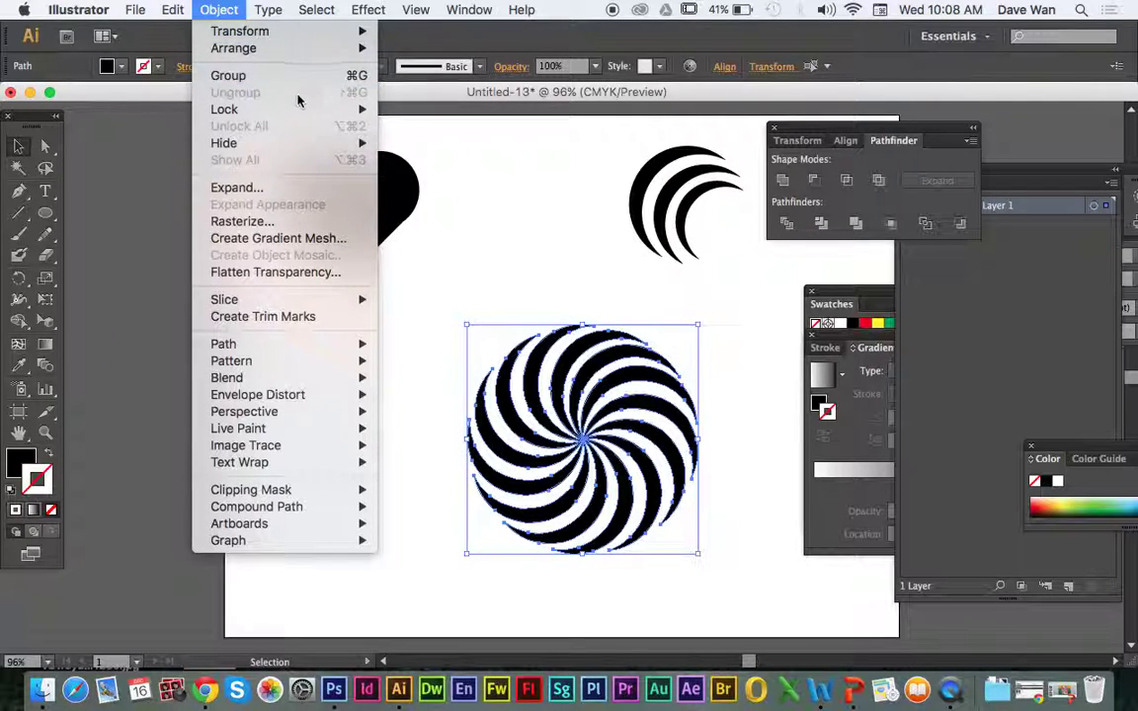
pyautogui.click(326, 75)
pyautogui.click(464, 301)
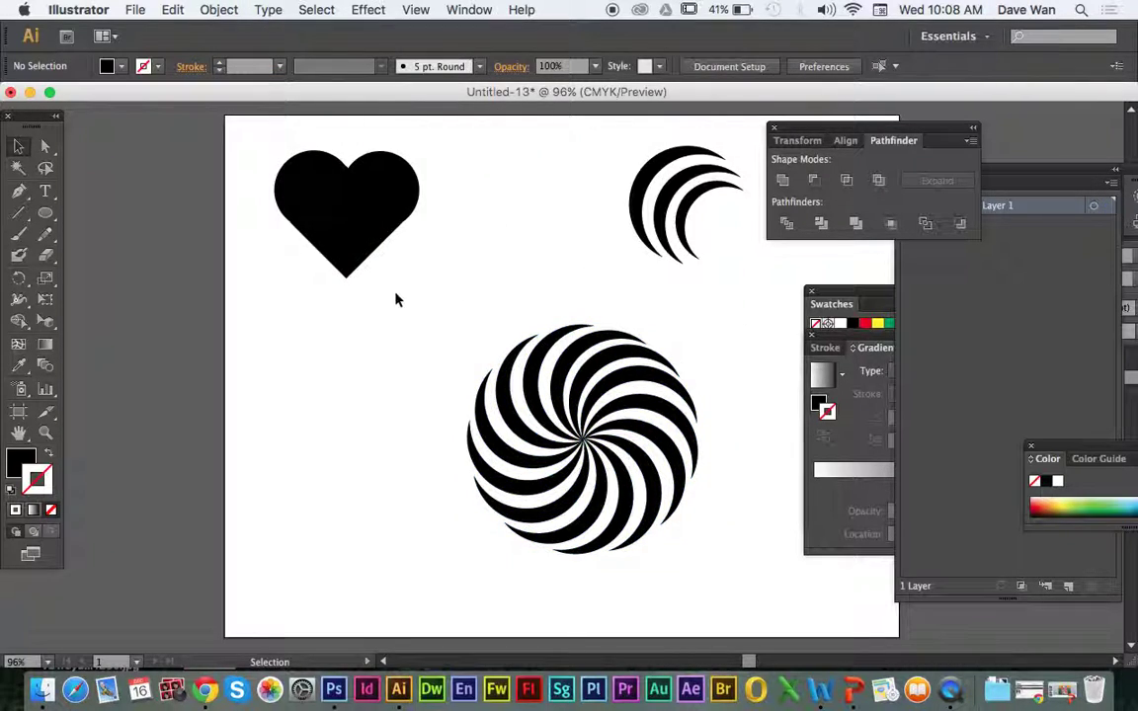